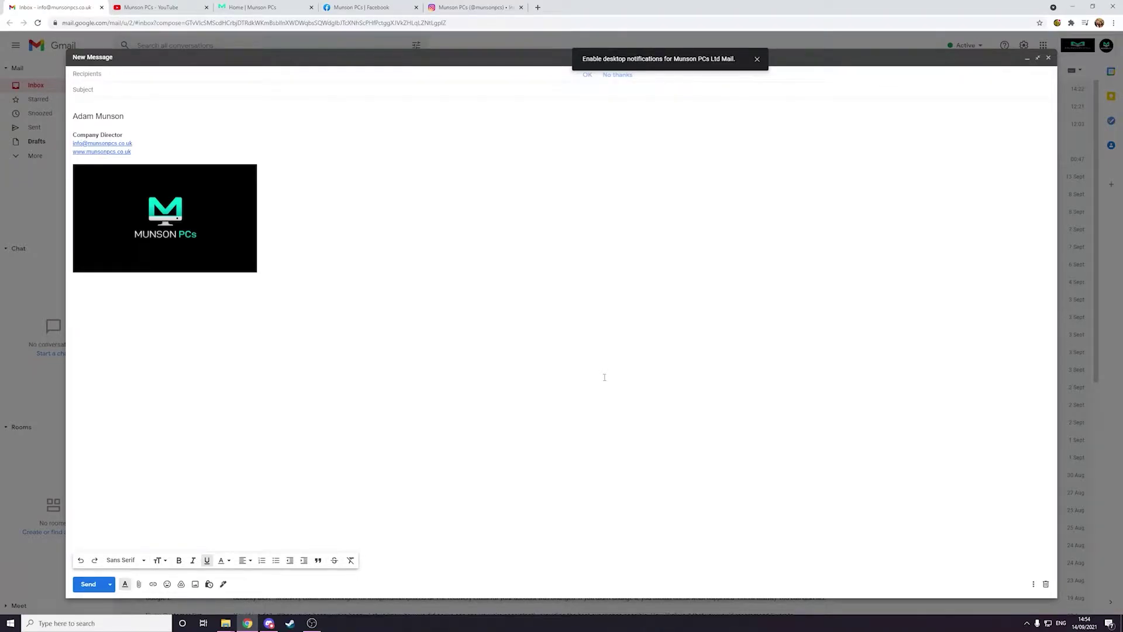
From the desktop, open YouTube in Chrome and minimise its window
key(super+d)
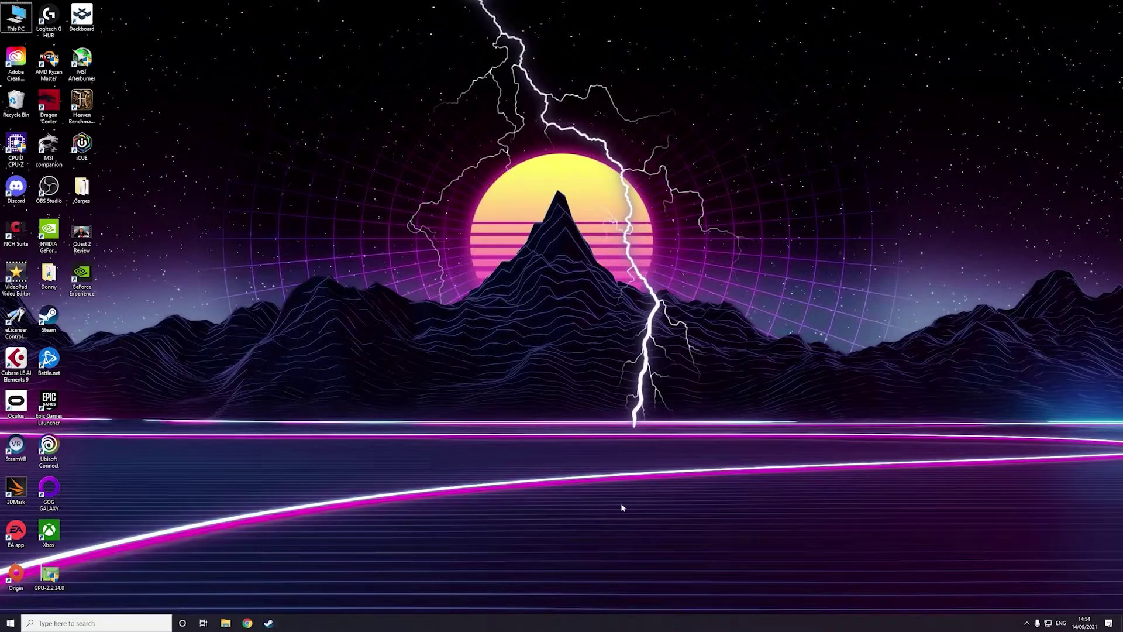
click(248, 624)
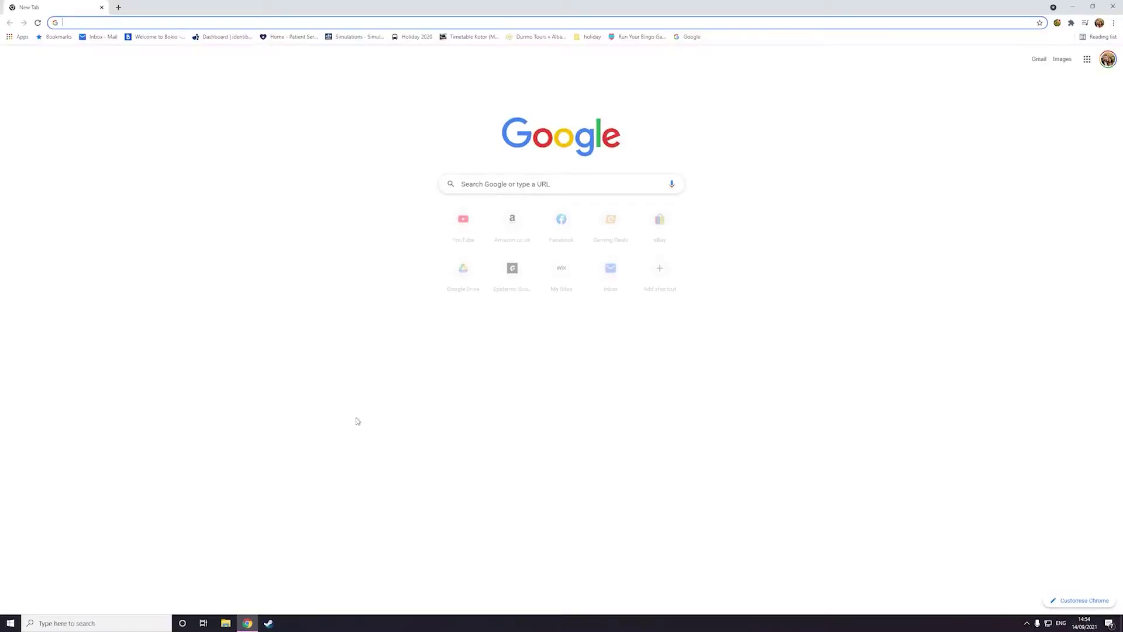
click(465, 231)
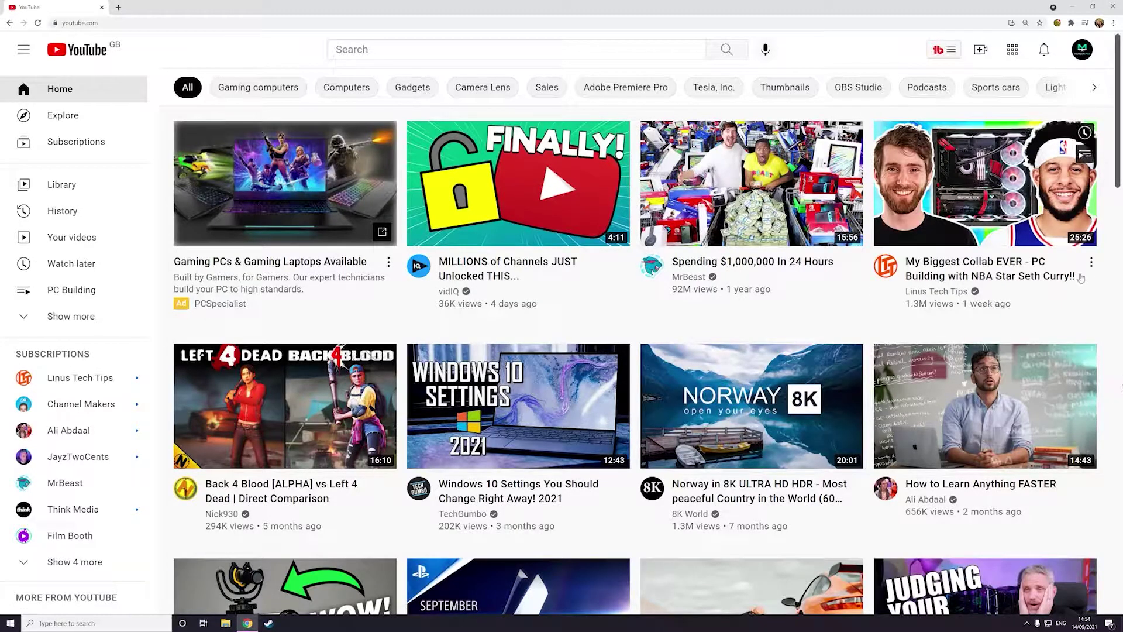
click(1081, 11)
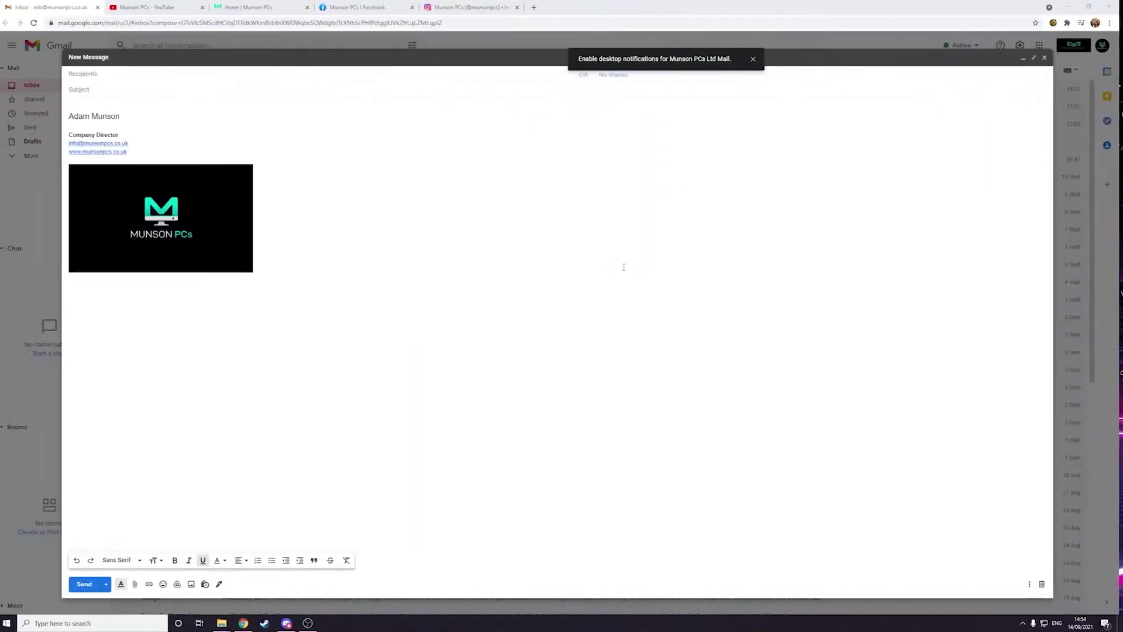
Switch virtual desktops with Win+Ctrl+Arrow to reach the Gmail compose window
key(ctrl+super+Left)
key(ctrl+super+Right)
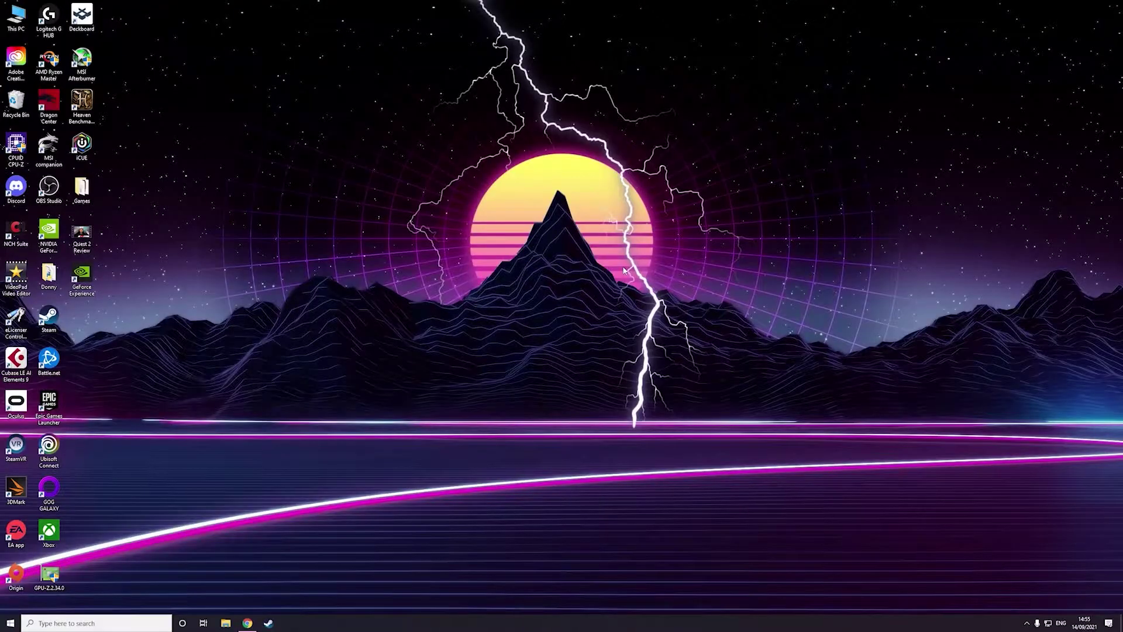
key(ctrl+super+Right)
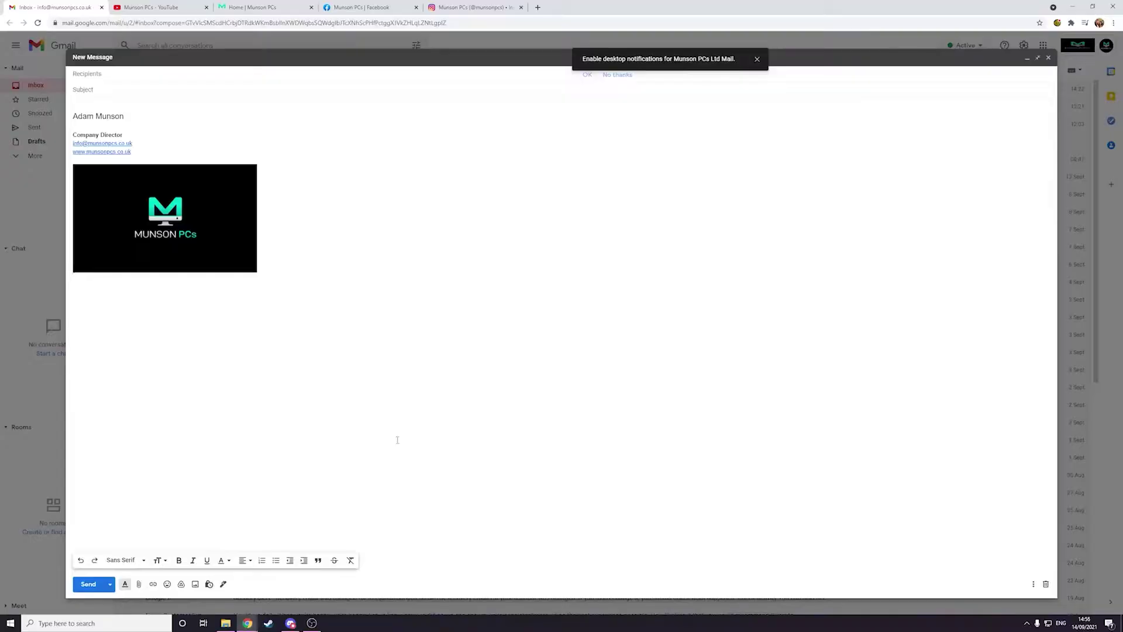
Cycle through This PC and YouTube with Alt+Tab, then open Task View with its Timeline
key(alt+Tab)
key(alt+Tab)
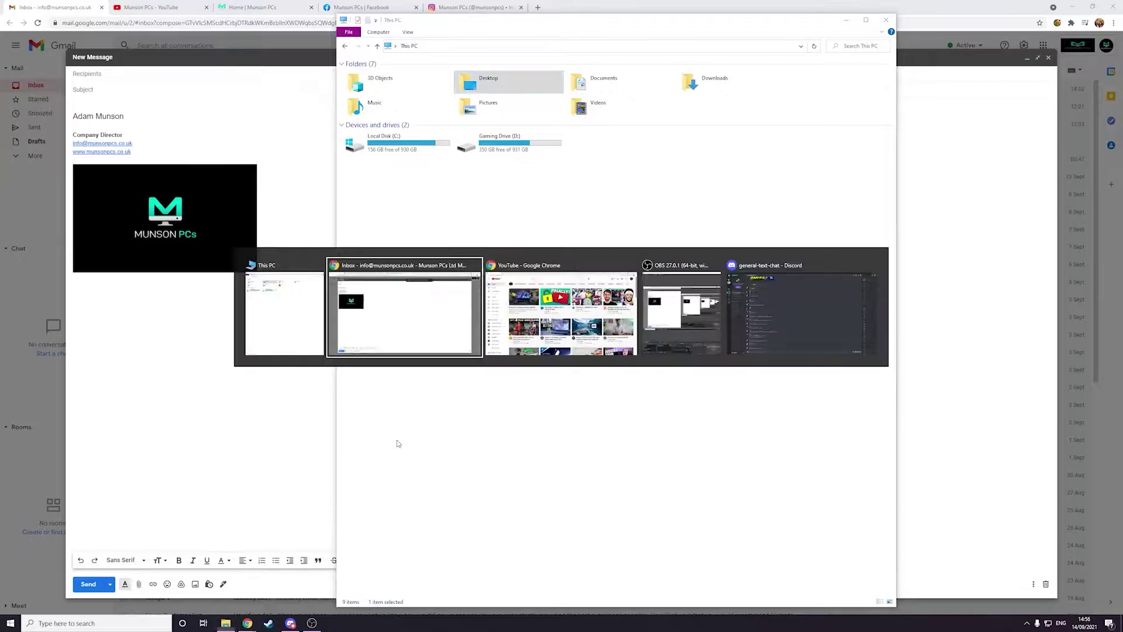
key(alt+Tab)
key(alt+Tab)
key(alt+Tab)
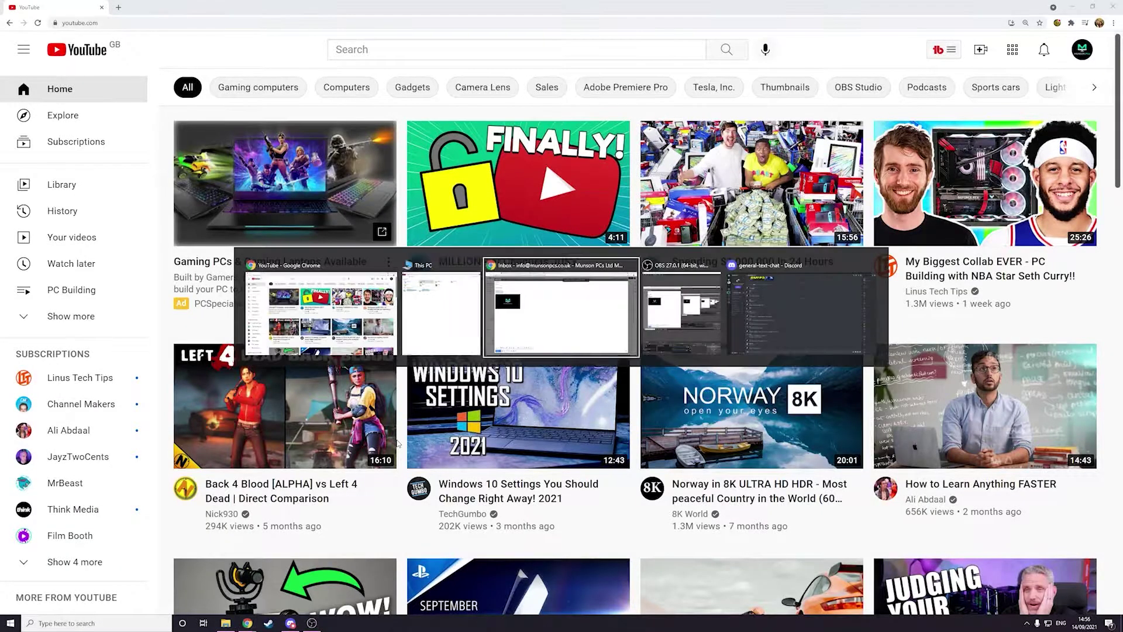
key(alt+Tab)
key(alt+Tab)
key(alt+Tab)
key(alt+Tab)
key(alt+Tab)
key(alt+Tab)
key(alt+Tab)
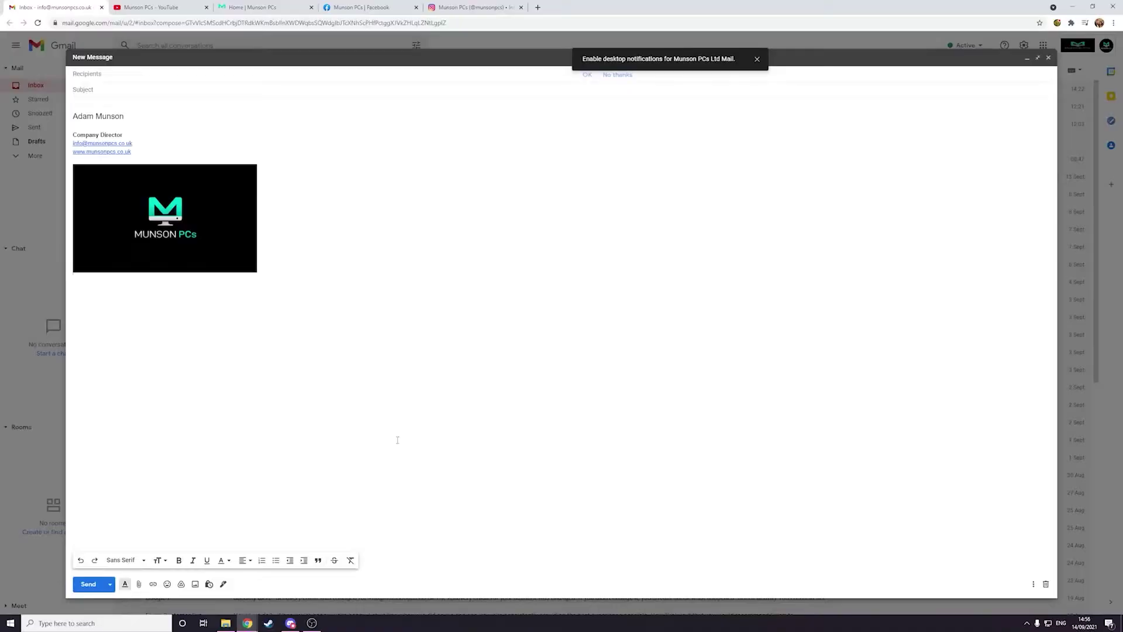
key(super+Tab)
Snap Gmail left and YouTube right, then maximise YouTube and restore it to the right half
key(super+Left)
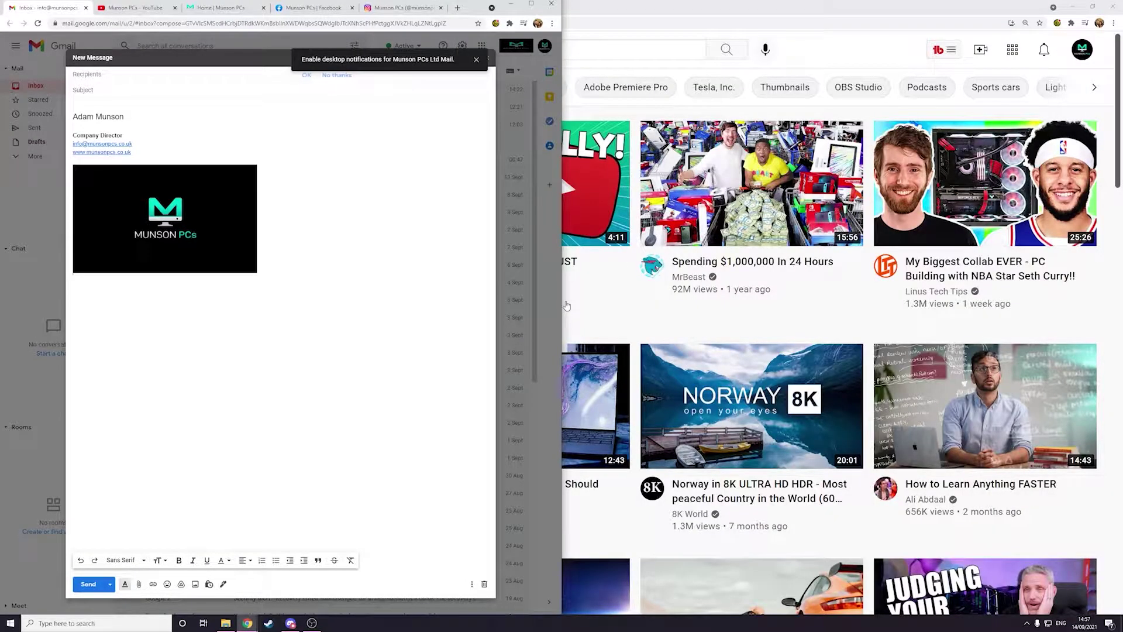
double_click(794, 12)
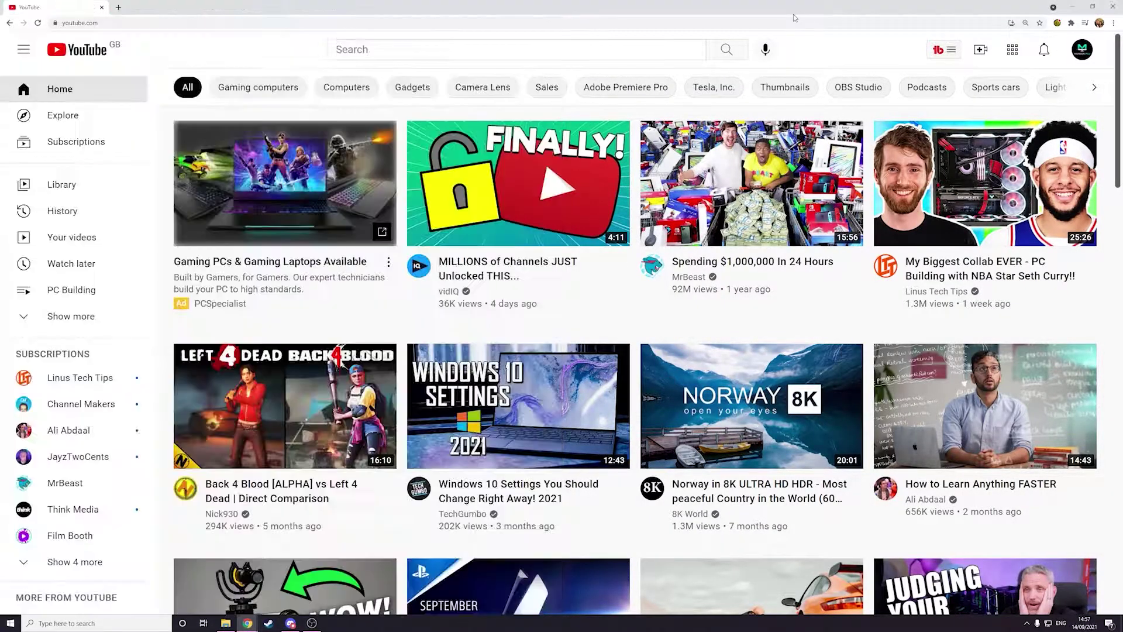
double_click(794, 17)
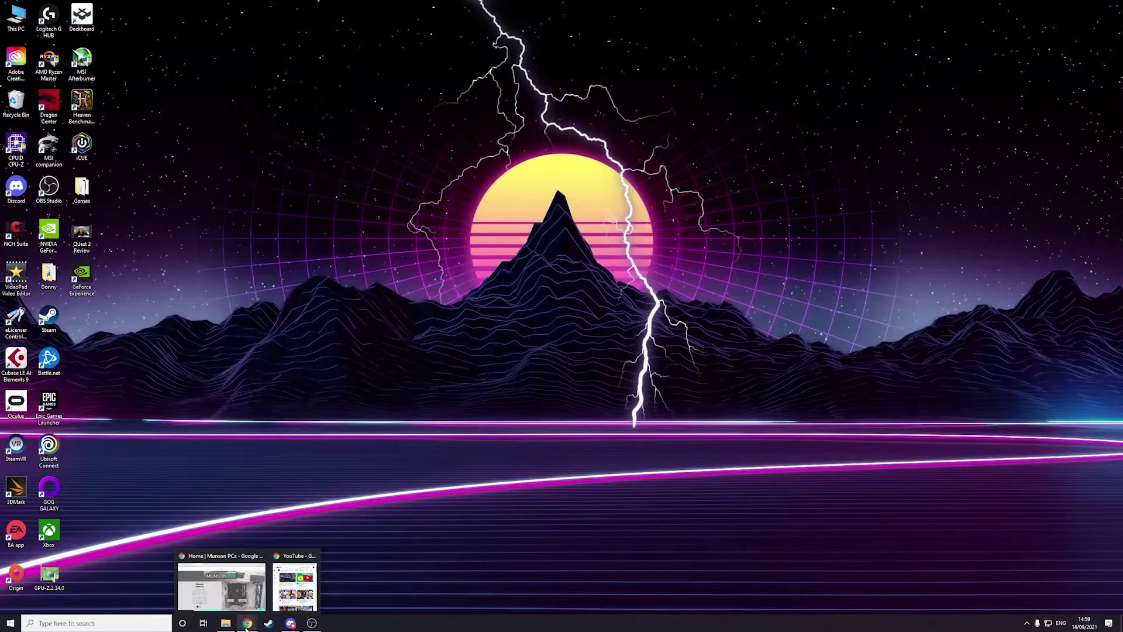
Open and close an extra Chrome window, then show Chrome's taskbar jump list
middle_click(246, 626)
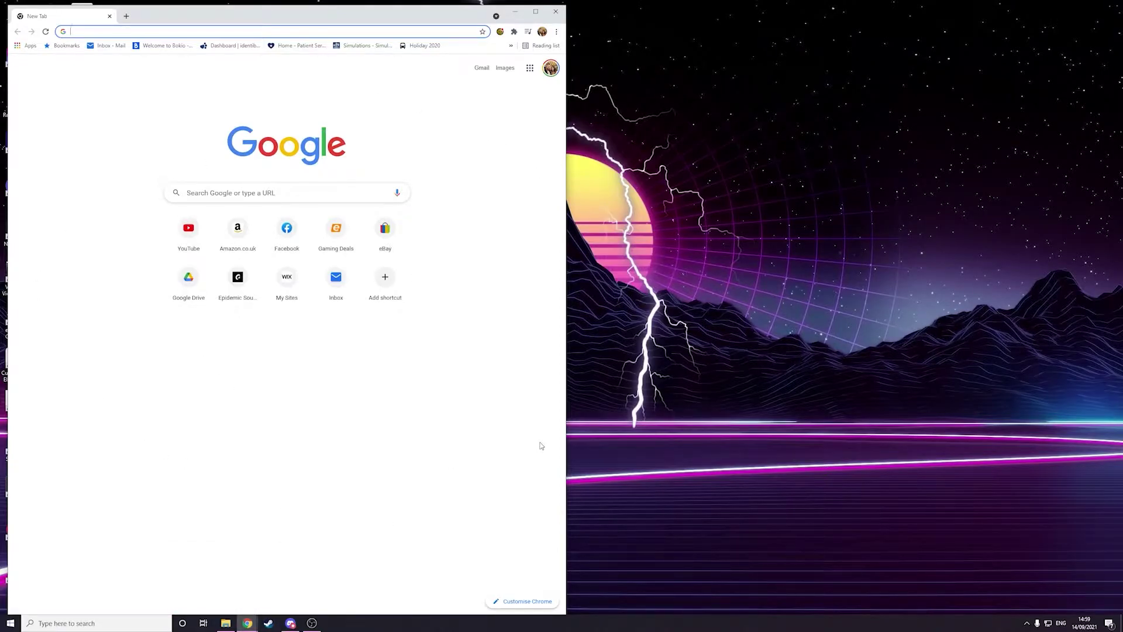
click(555, 12)
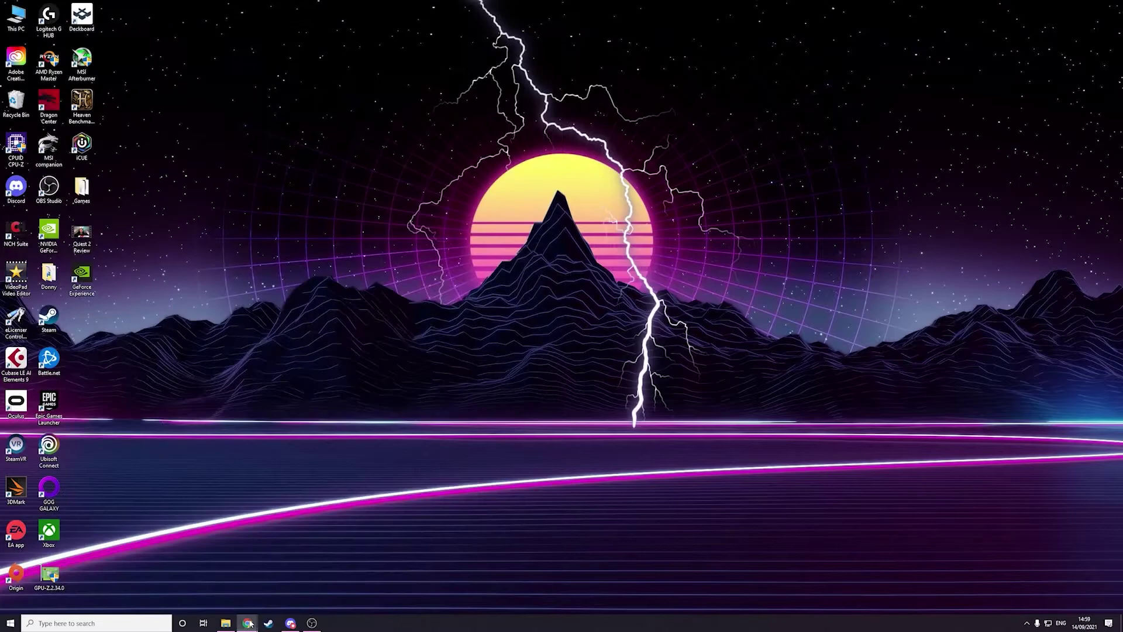
right_click(248, 624)
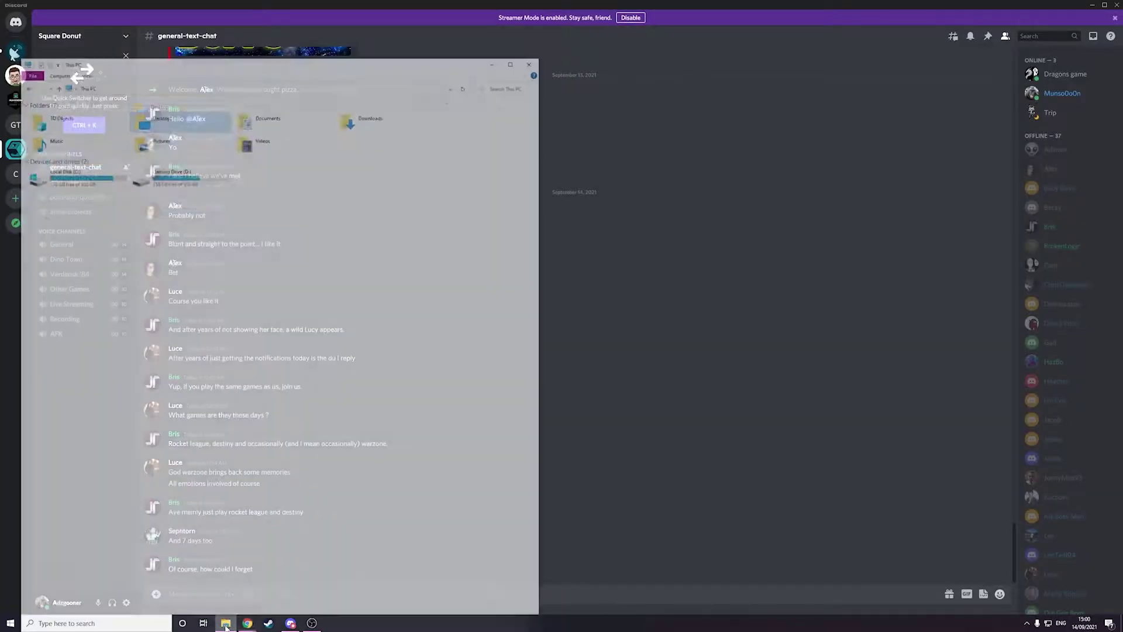
Open File Explorer, bring the Munson PCs home page forward and restore it to a smaller window
click(294, 585)
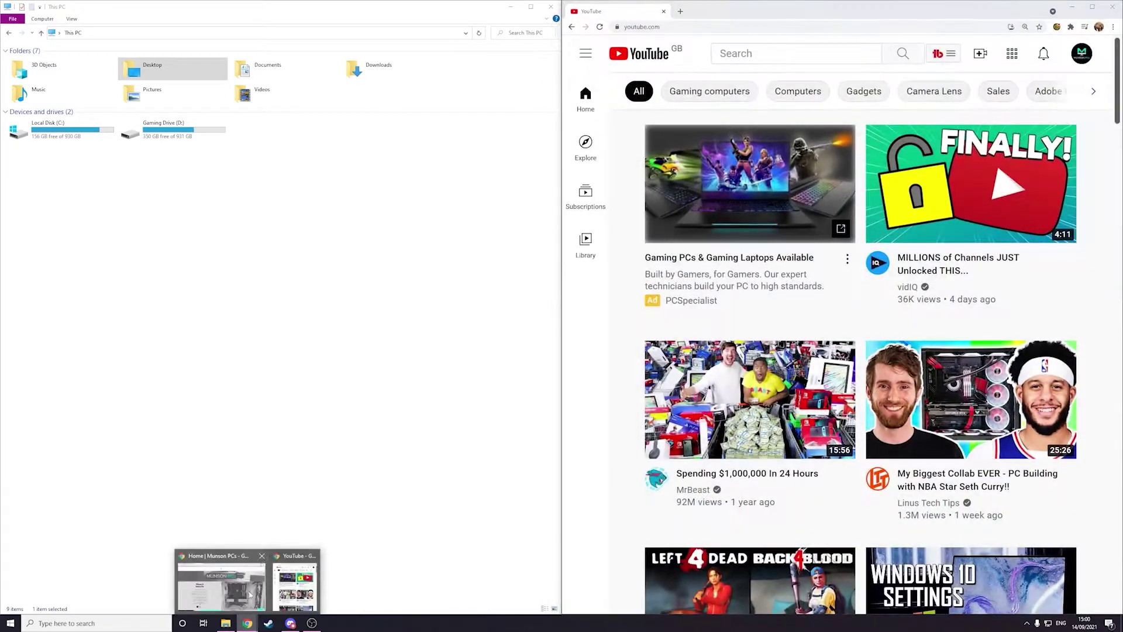
click(250, 595)
mouse_move(566, 8)
mouse_down()
mouse_move(598, 23)
mouse_move(668, 120)
mouse_move(706, 95)
mouse_move(393, 88)
mouse_move(622, 131)
mouse_move(620, 45)
mouse_move(566, 17)
mouse_move(566, 2)
mouse_up()
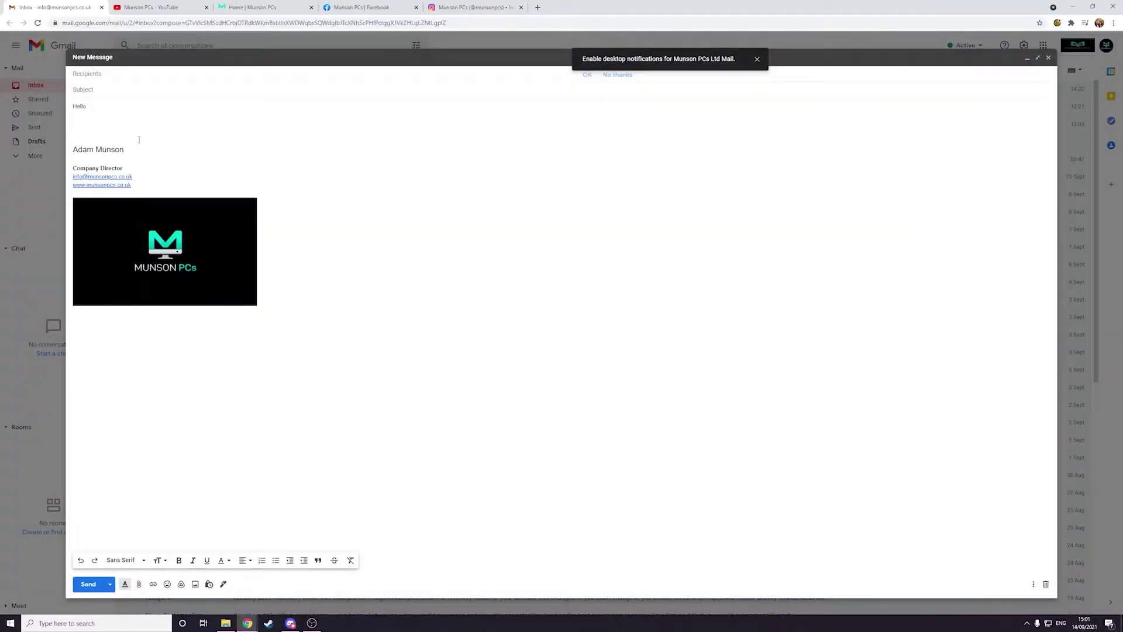
Below Hello, insert neutral and red angry face emojis from the Win+. emoji panel
key(super+period)
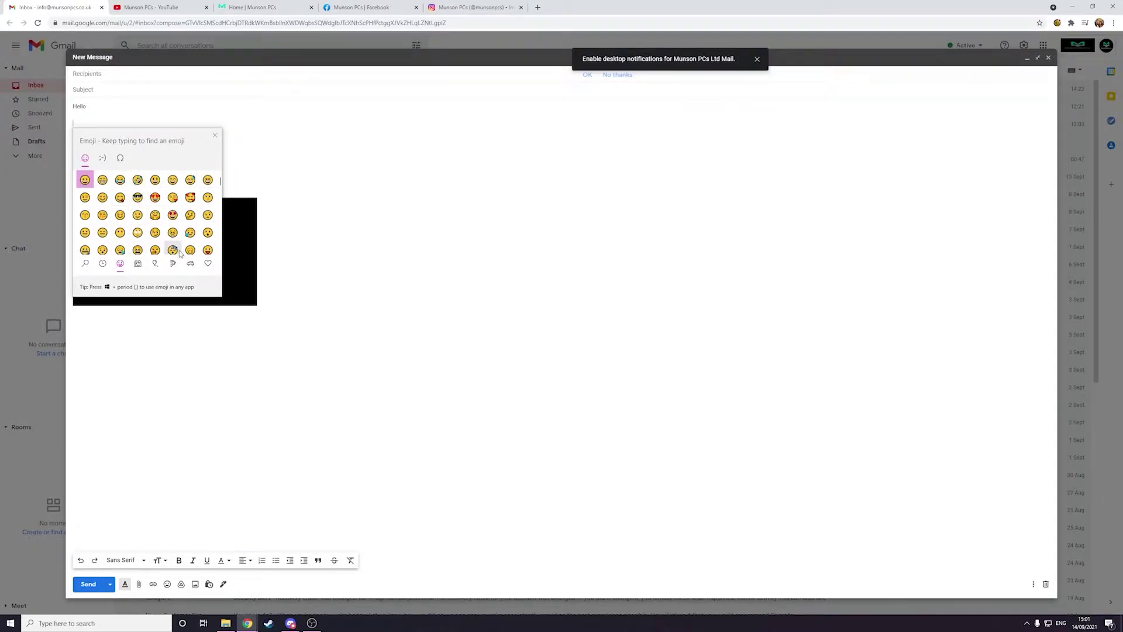
scroll(135, 234, down, 5)
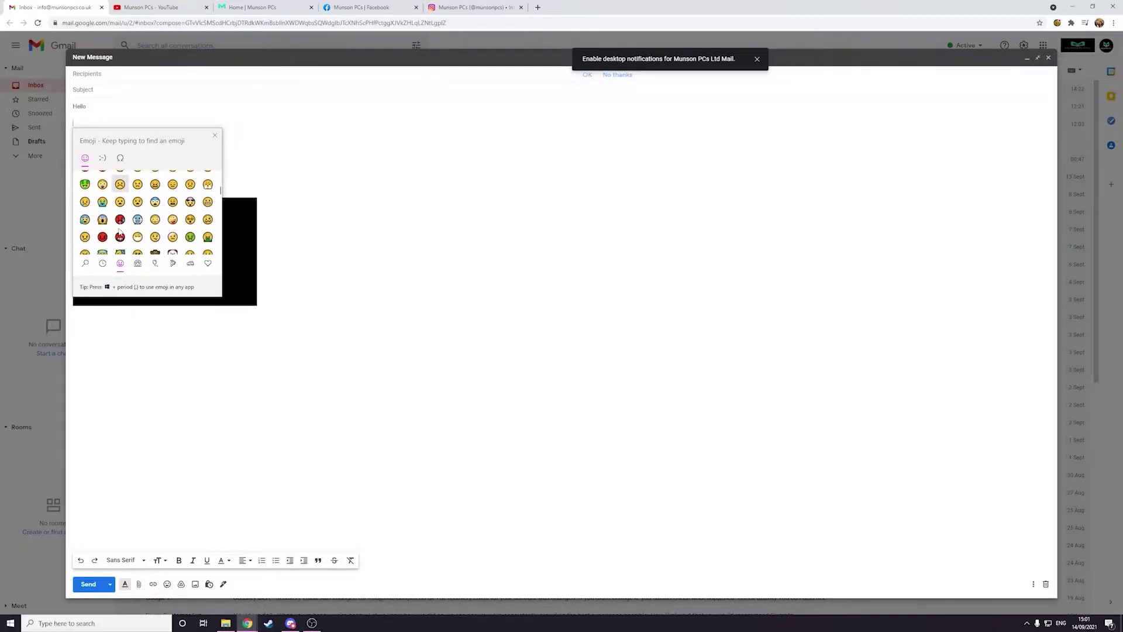
scroll(122, 231, down, 1)
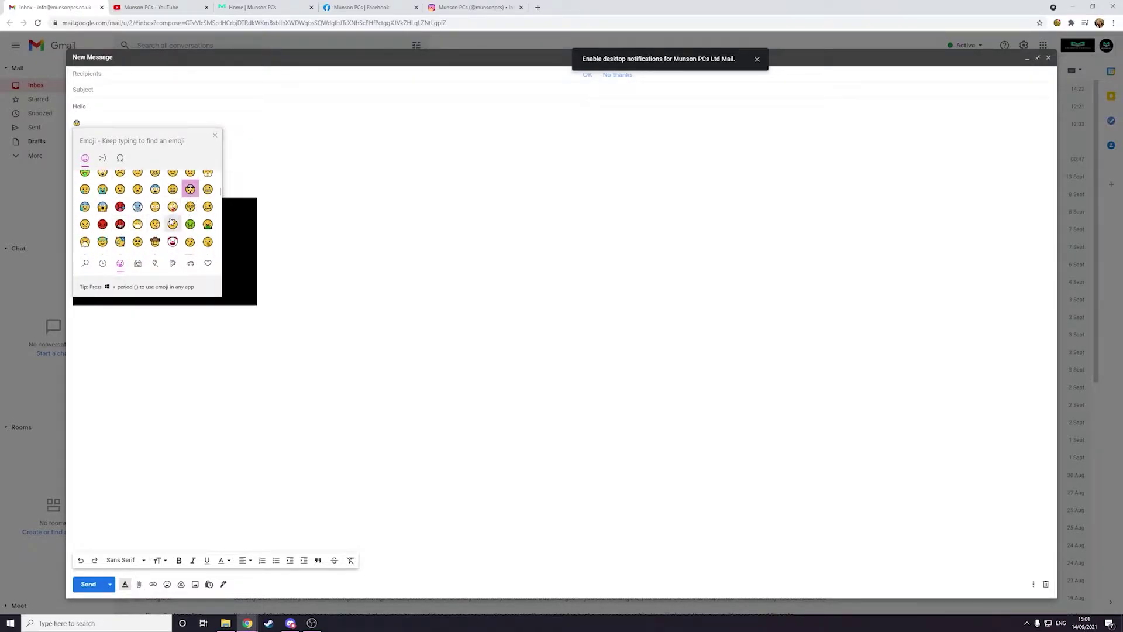
click(137, 241)
click(102, 224)
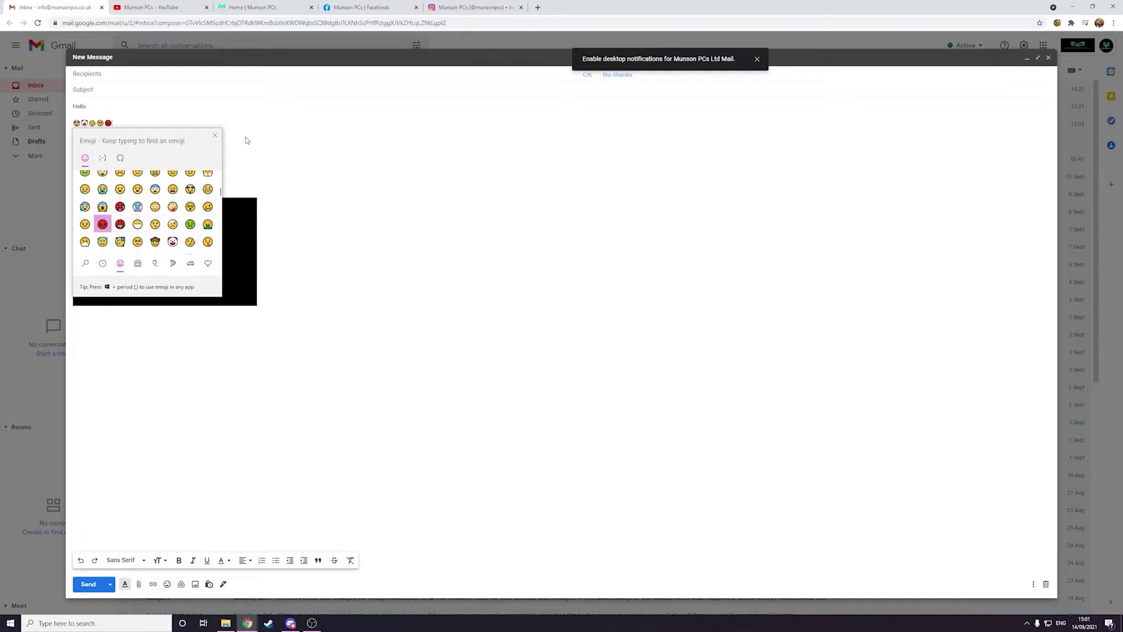
click(252, 131)
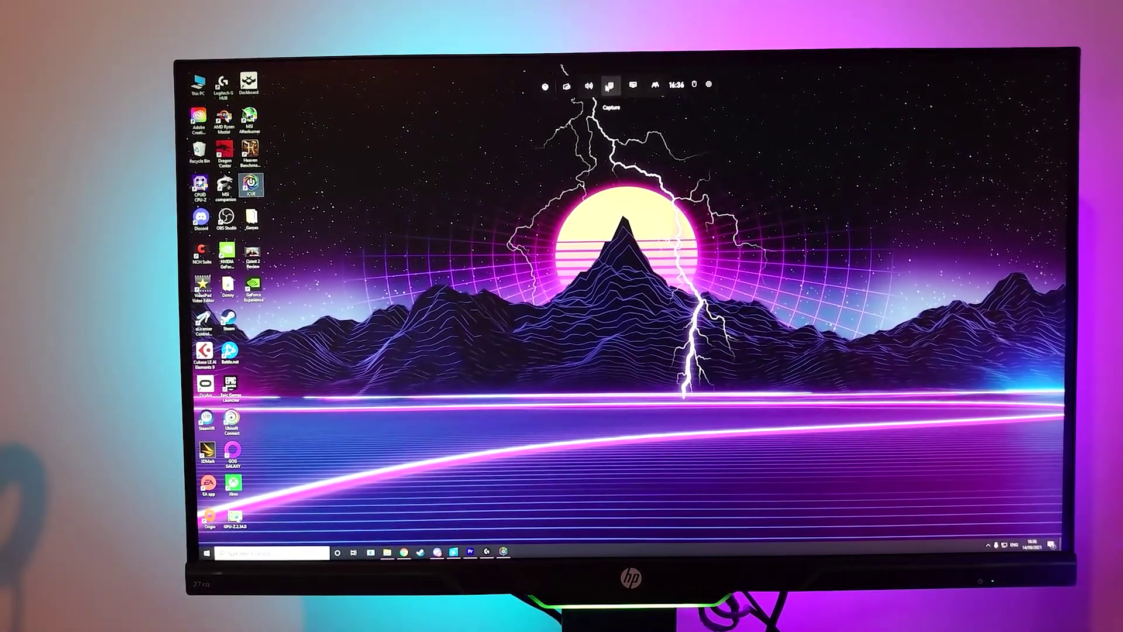
Open the Game Bar Capture widget and show all recorded captures
click(610, 86)
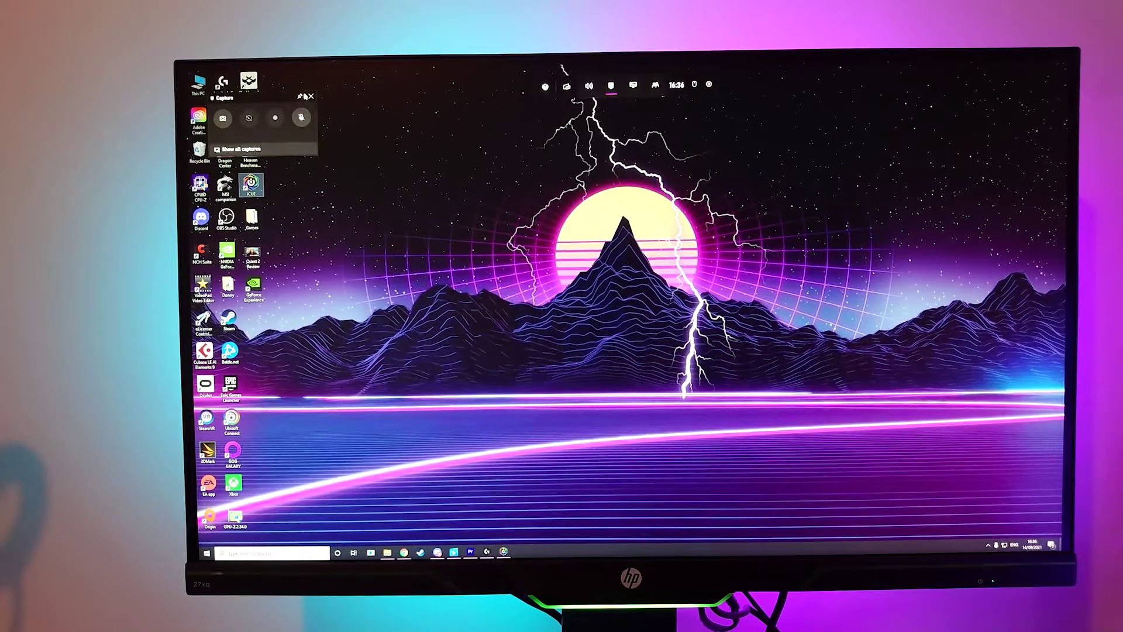
click(271, 147)
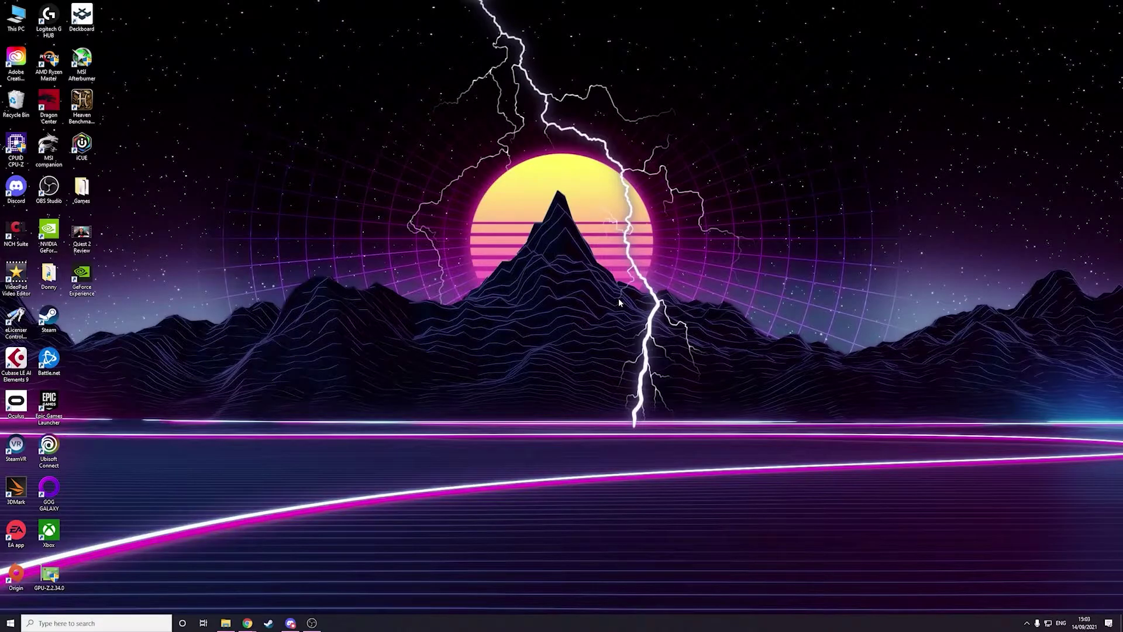
Disable Audient's iD entry on Task Manager's Startup tab
key(ctrl+shift+Escape)
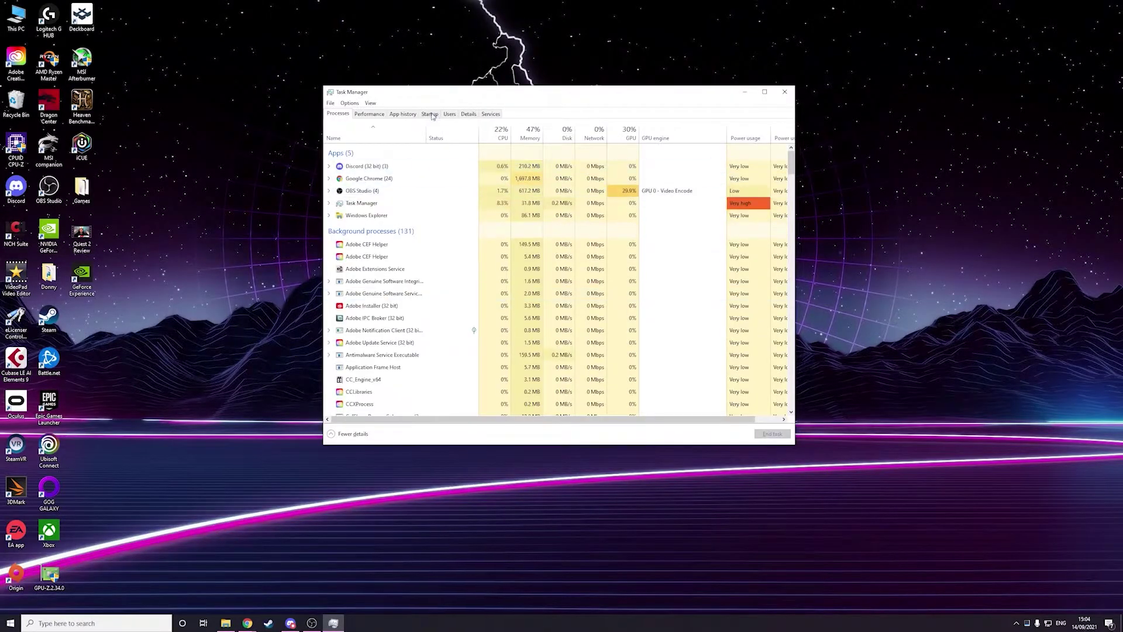
click(433, 116)
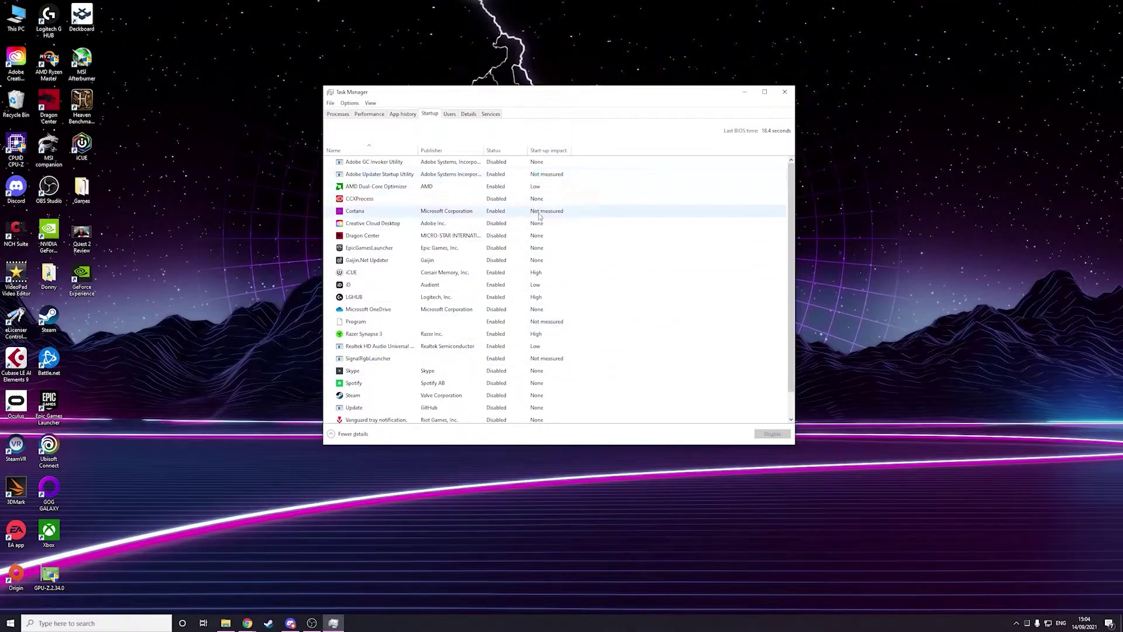
mouse_move(567, 219)
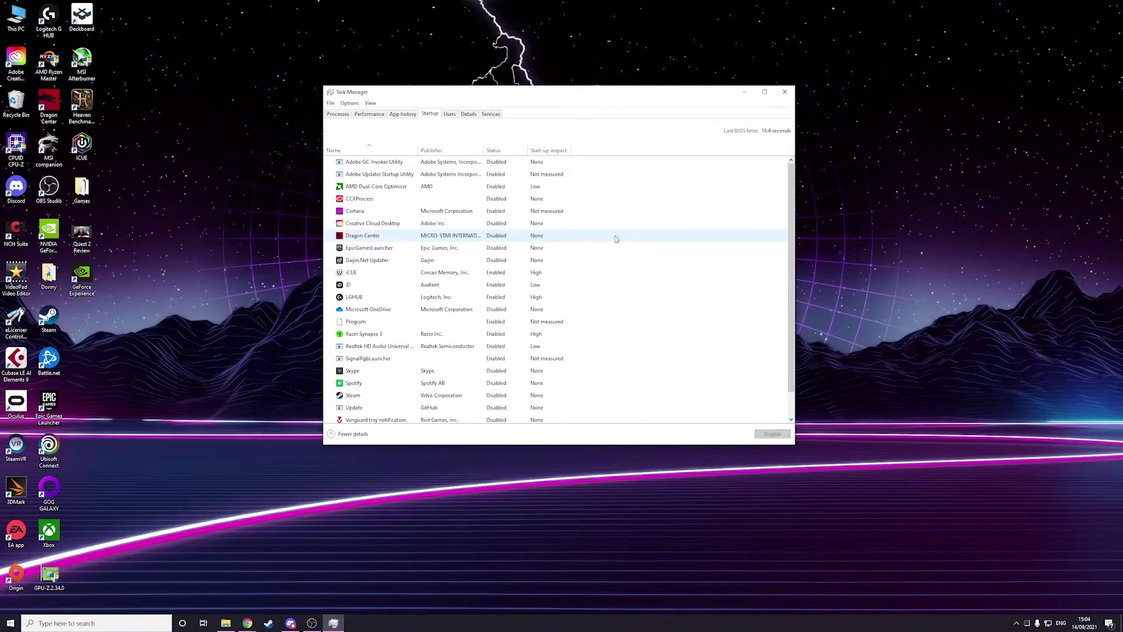
right_click(514, 291)
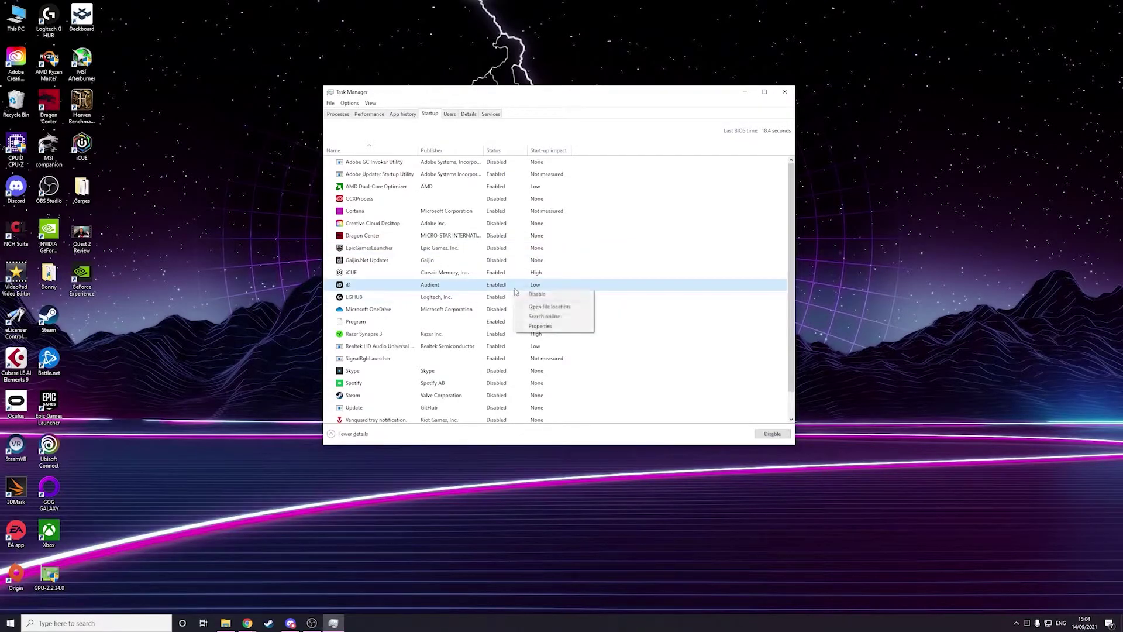
click(535, 294)
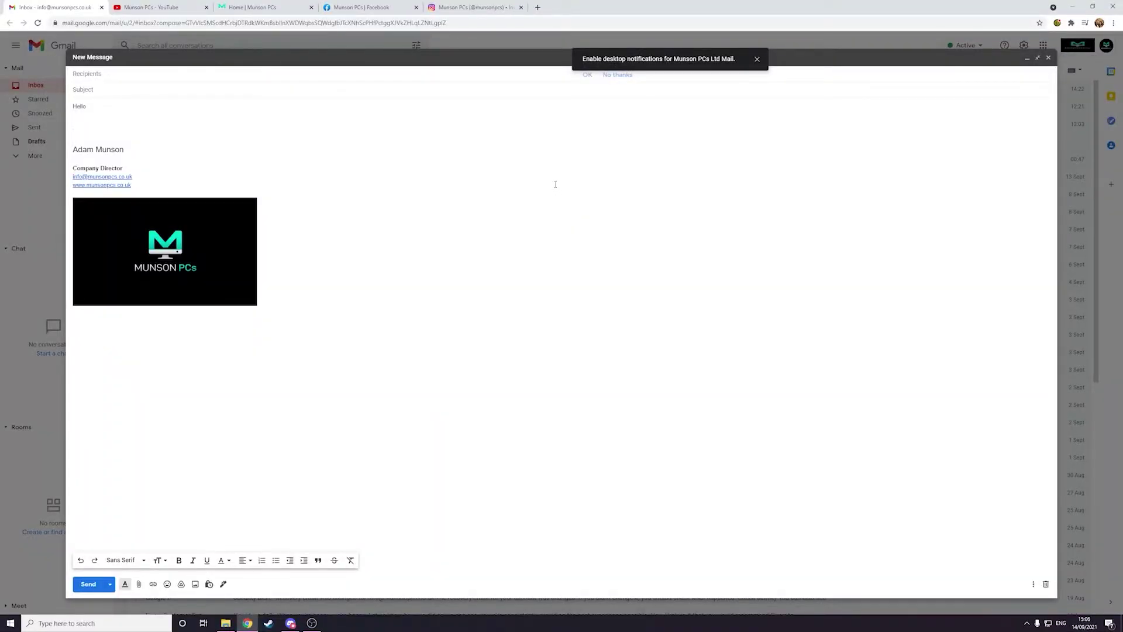
Close the Instagram, Facebook and Munson PCs home-page tabs
click(488, 6)
click(521, 7)
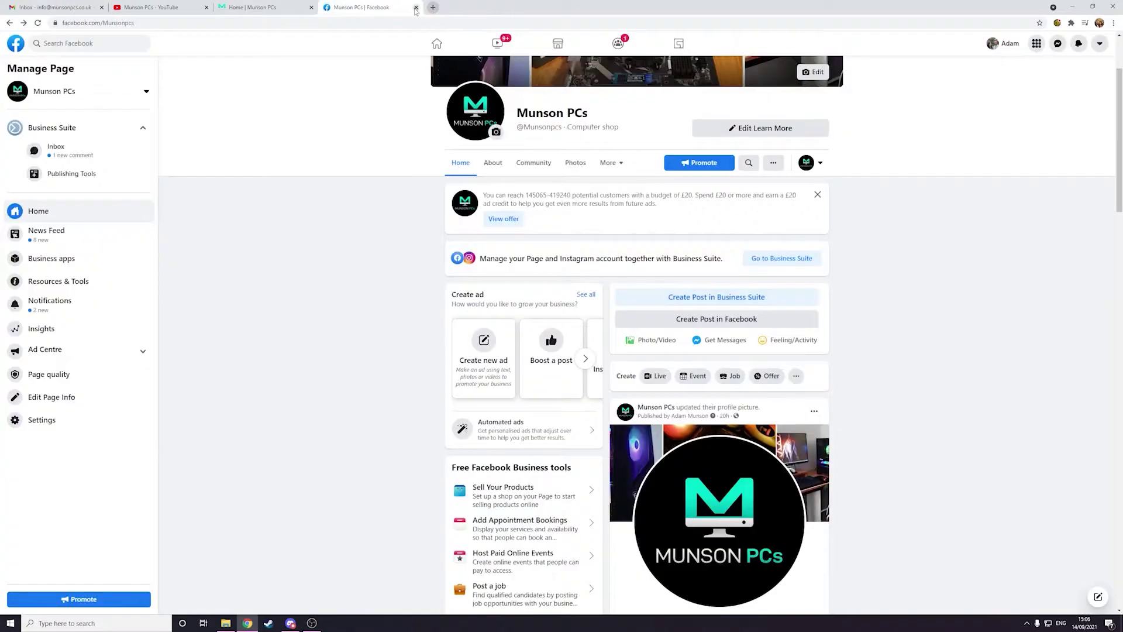
click(416, 7)
click(311, 7)
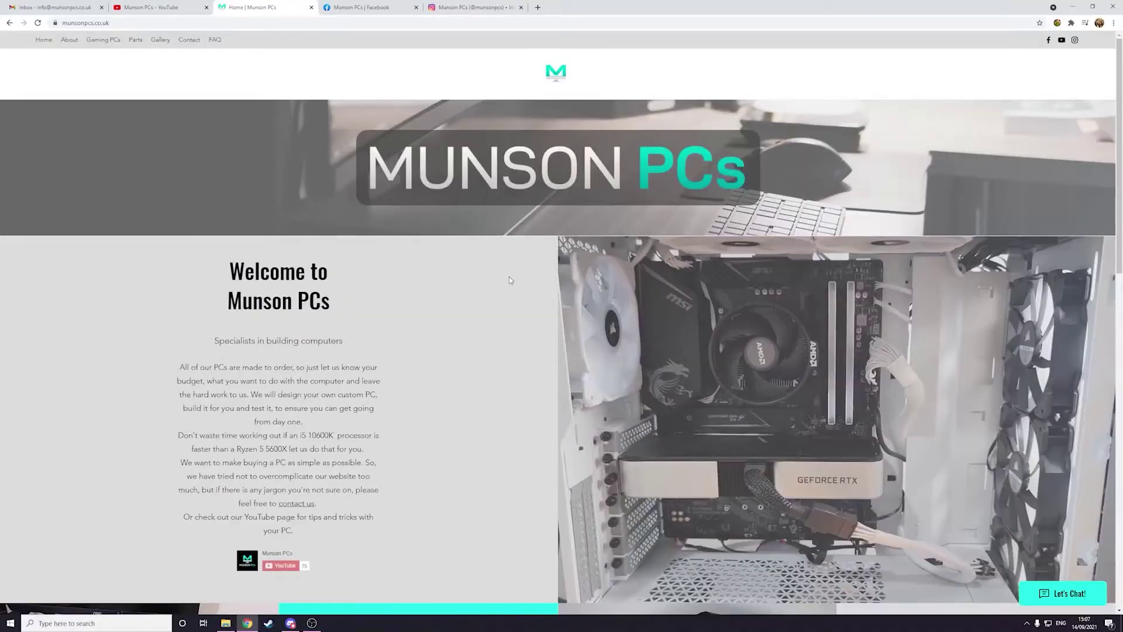
Search the page for 'contact' and jump to the next match
key(ctrl+f)
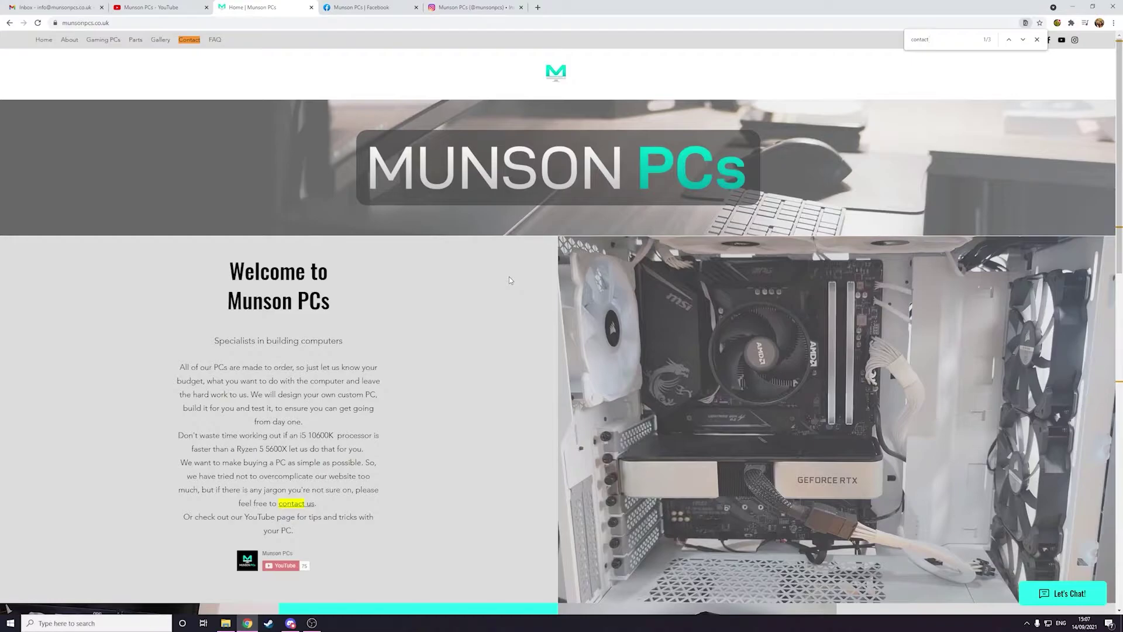
key(Return)
scroll(288, 189, down, 5)
scroll(288, 188, down, 5)
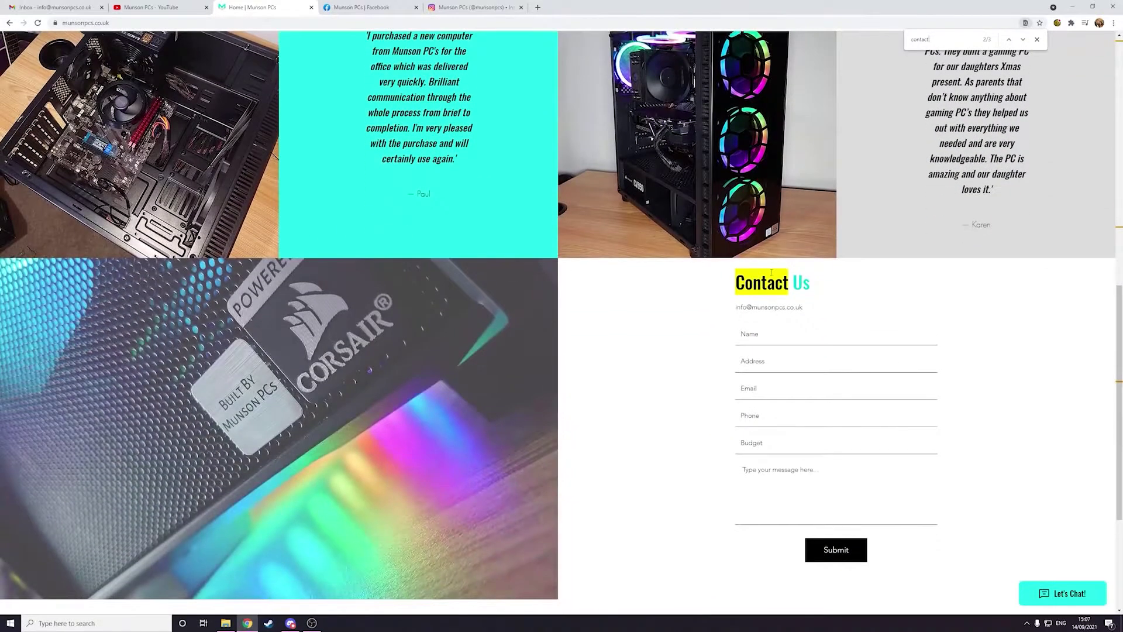
scroll(676, 340, down, 4)
scroll(635, 381, up, 15)
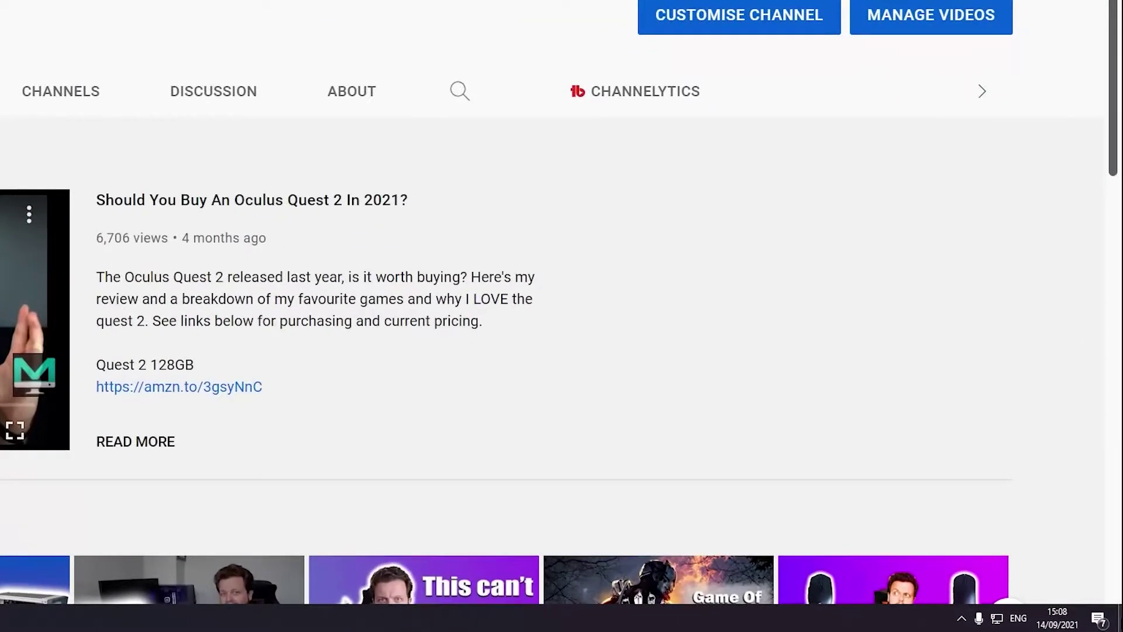
Show the desktop and restore windows with Chrome's YouTube channel in front, then repeat with Win+D
click(1118, 622)
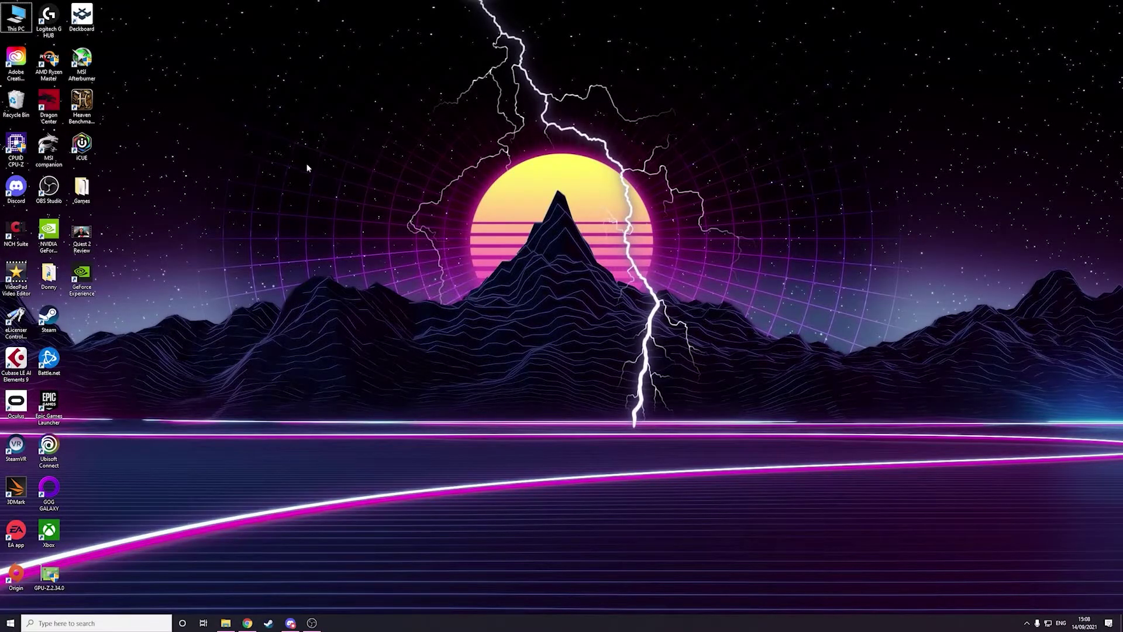
click(312, 623)
click(248, 623)
click(291, 623)
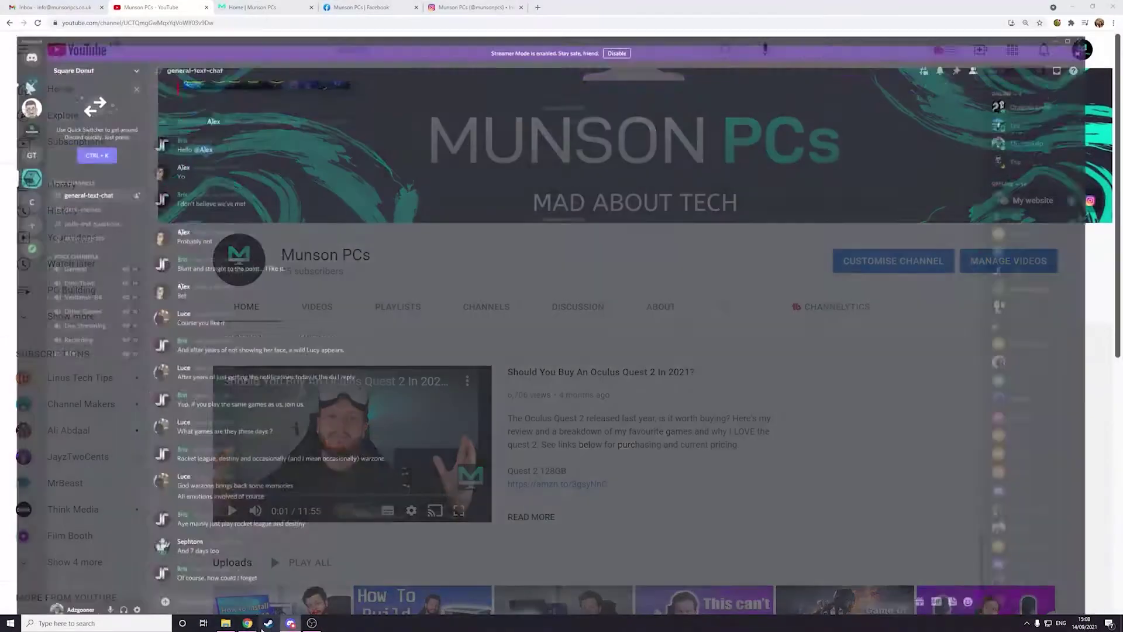
click(225, 623)
click(247, 623)
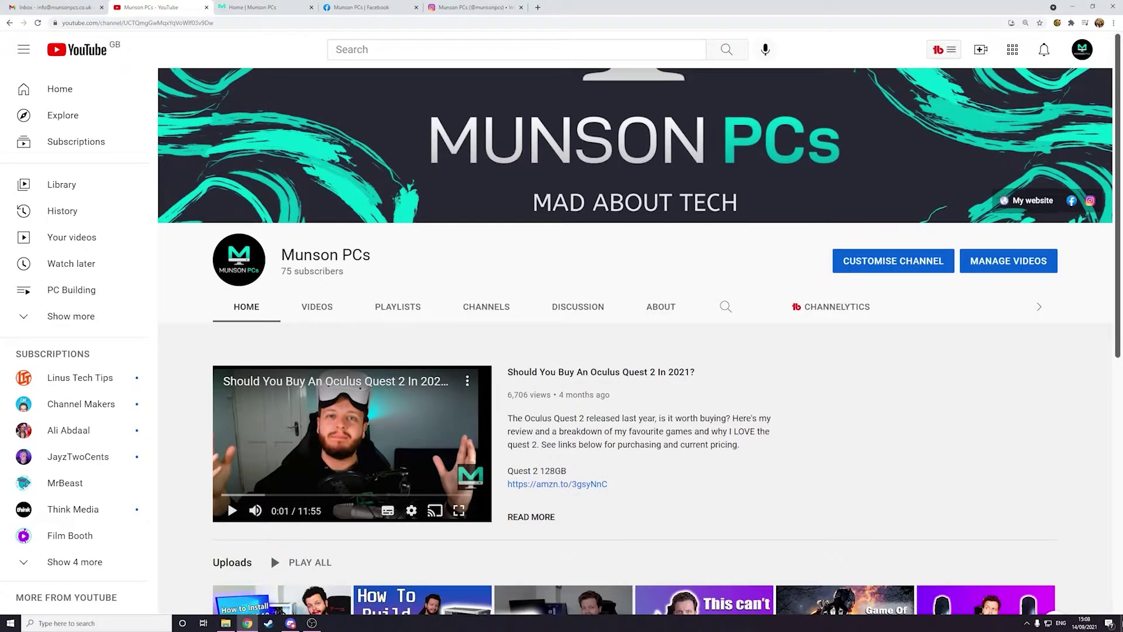
key(super+d)
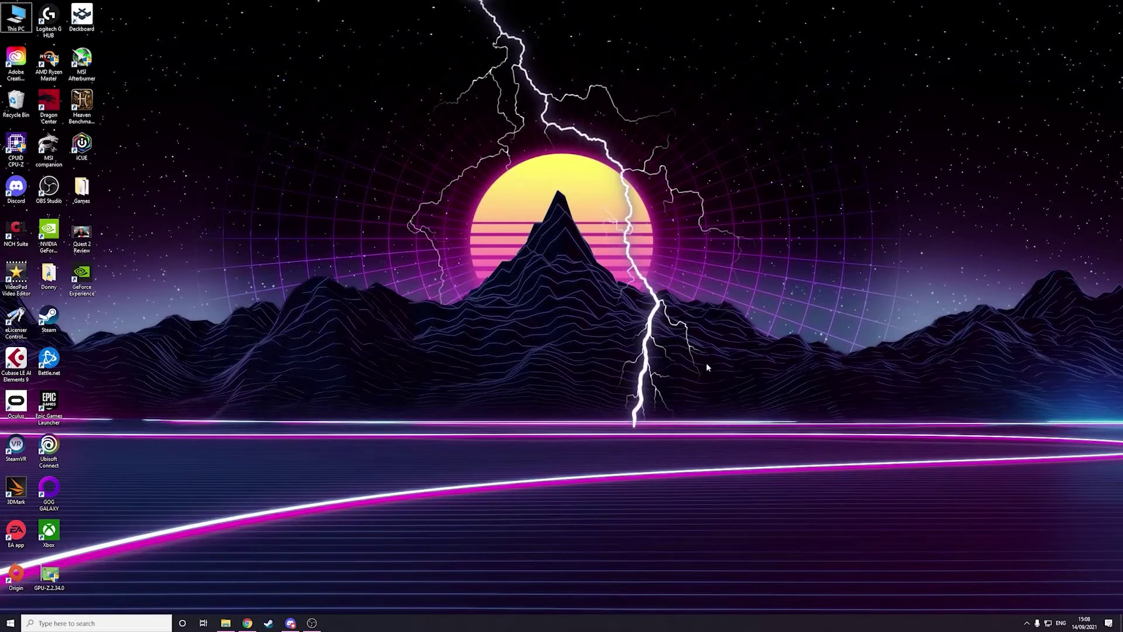
click(1119, 625)
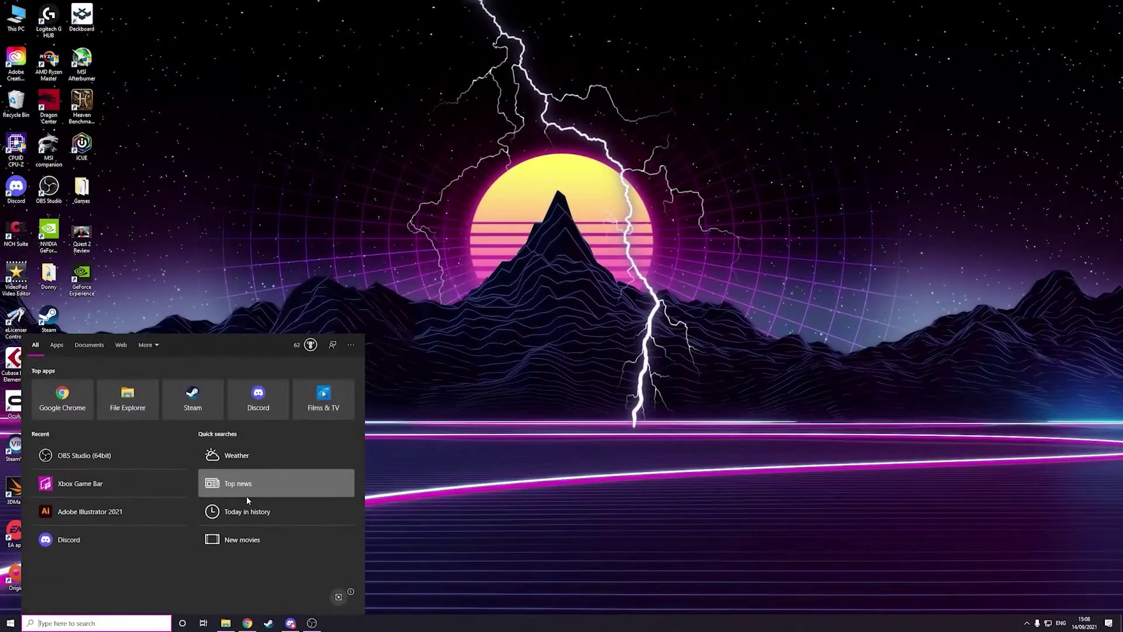
Launch Calculator from search, center its window, and add 12 + 2 to get 14
text(calcu)
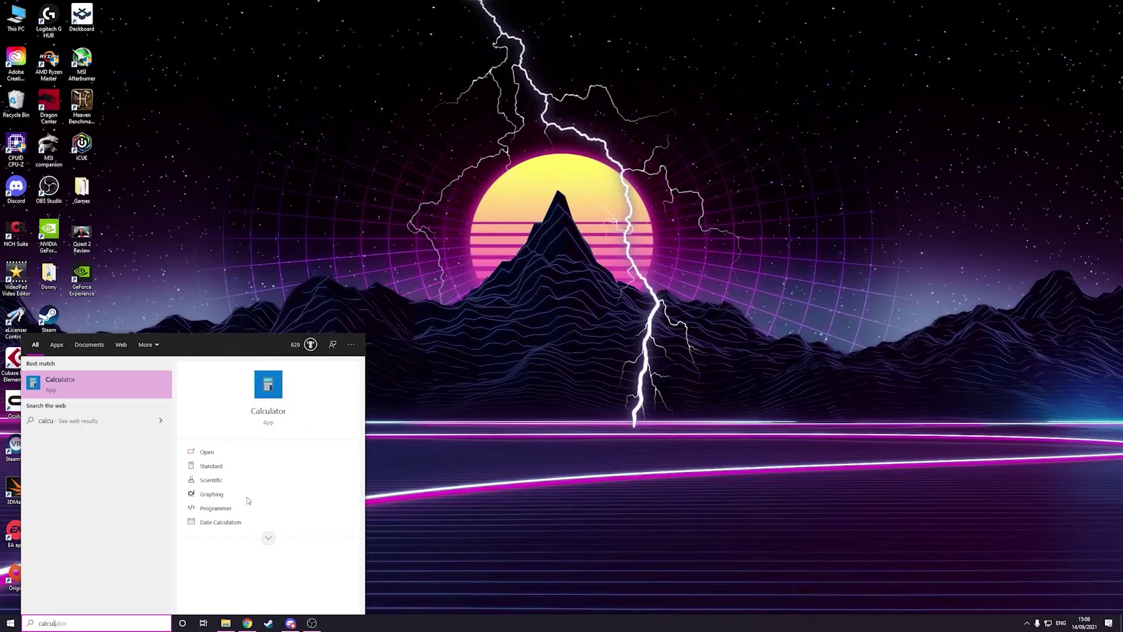
text(lat)
key(Return)
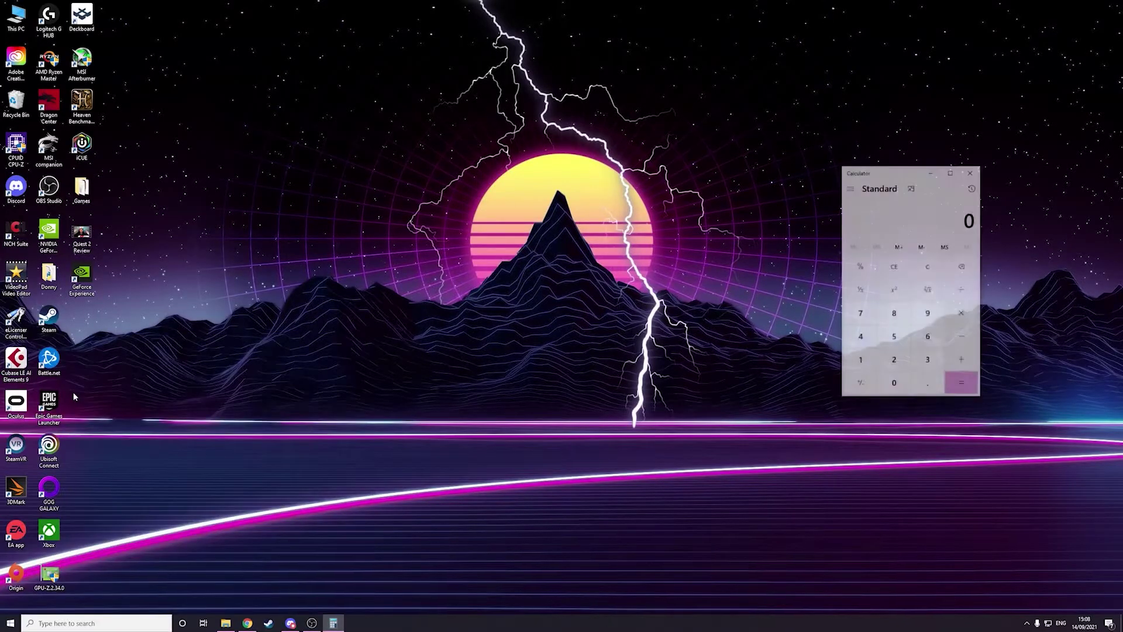
drag(895, 172, 474, 102)
click(439, 291)
click(473, 291)
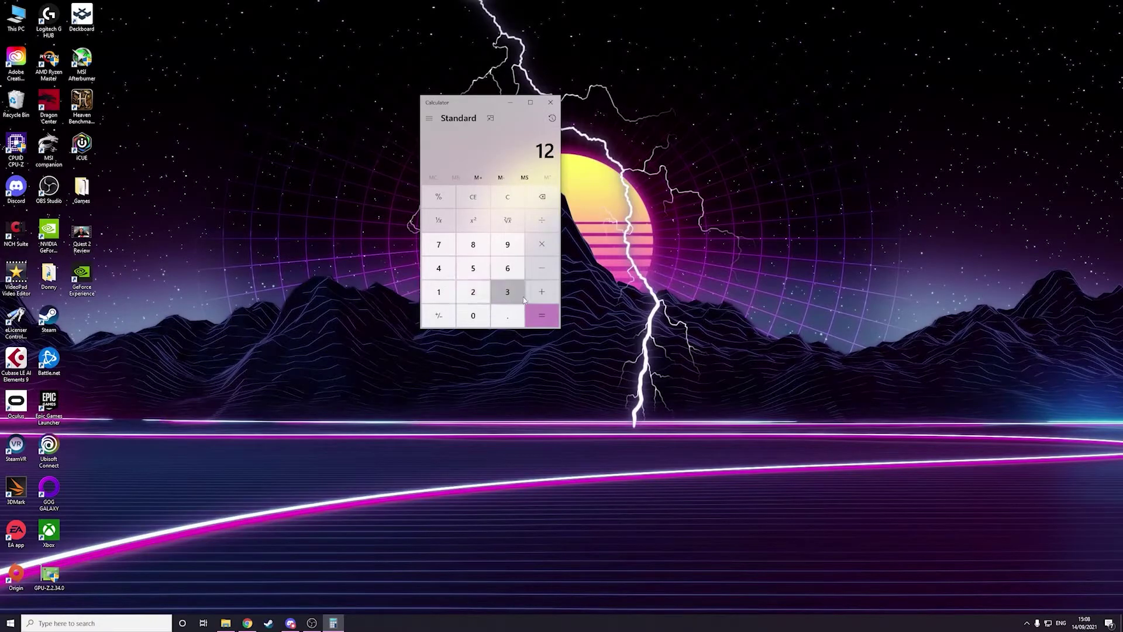
click(542, 291)
click(473, 291)
click(542, 315)
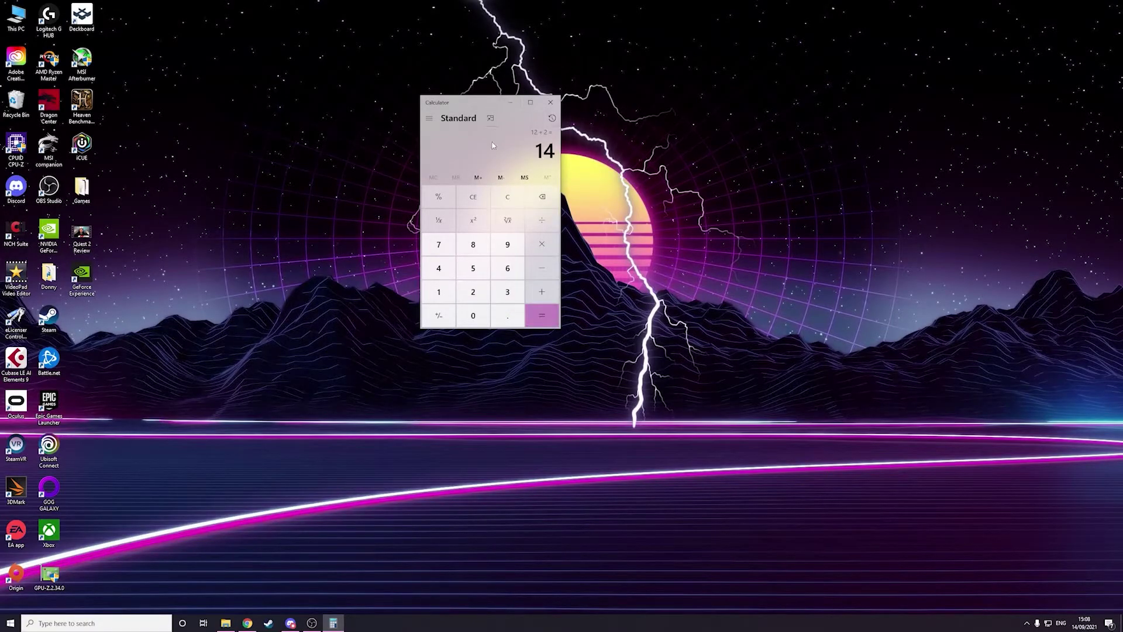
Clear the result to 0 and switch Calculator to the Currency converter mode
click(474, 197)
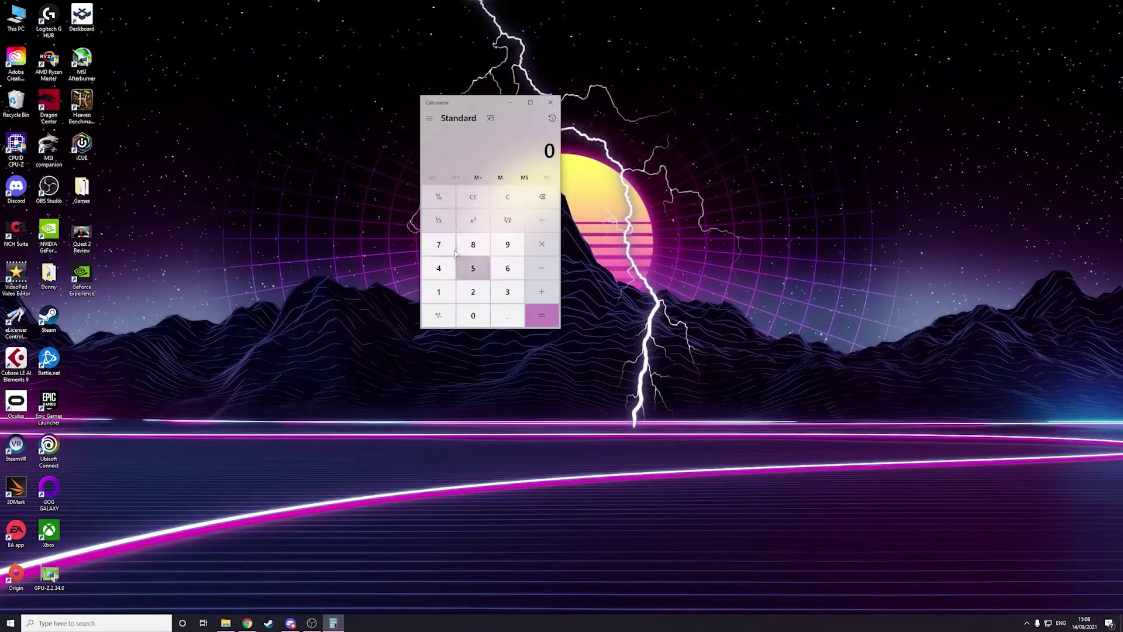
click(429, 120)
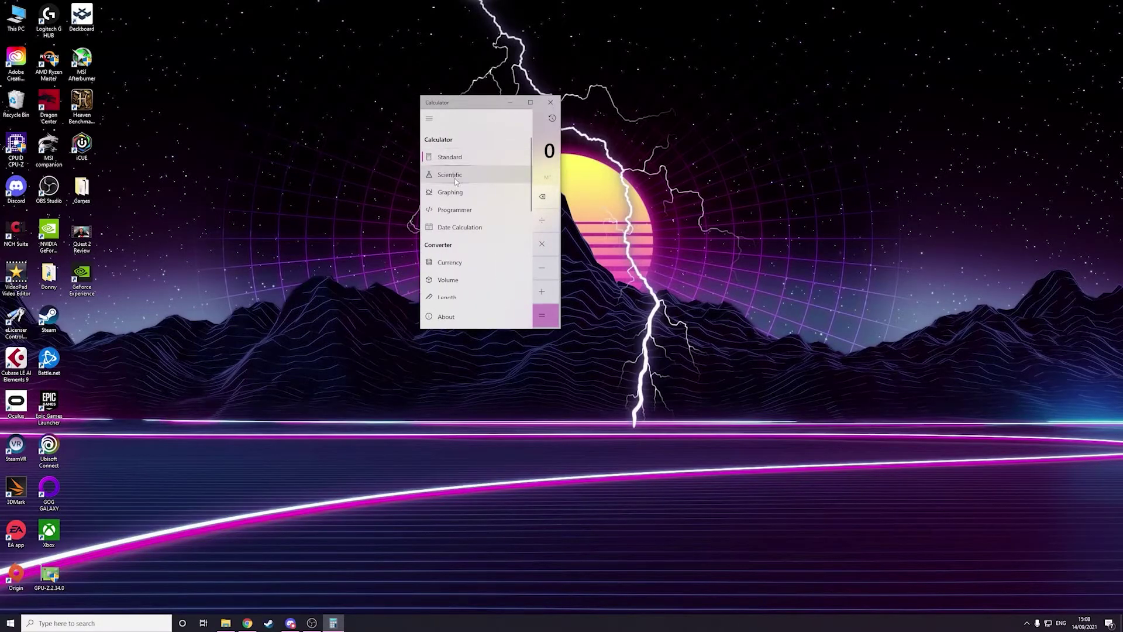
scroll(457, 181, down, 3)
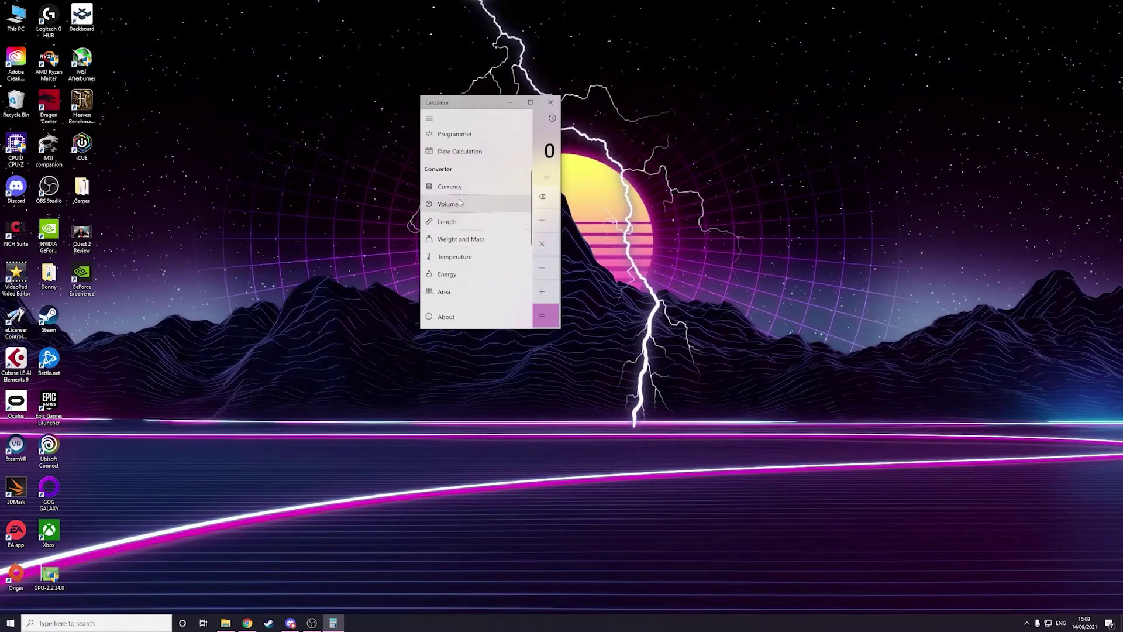
click(454, 188)
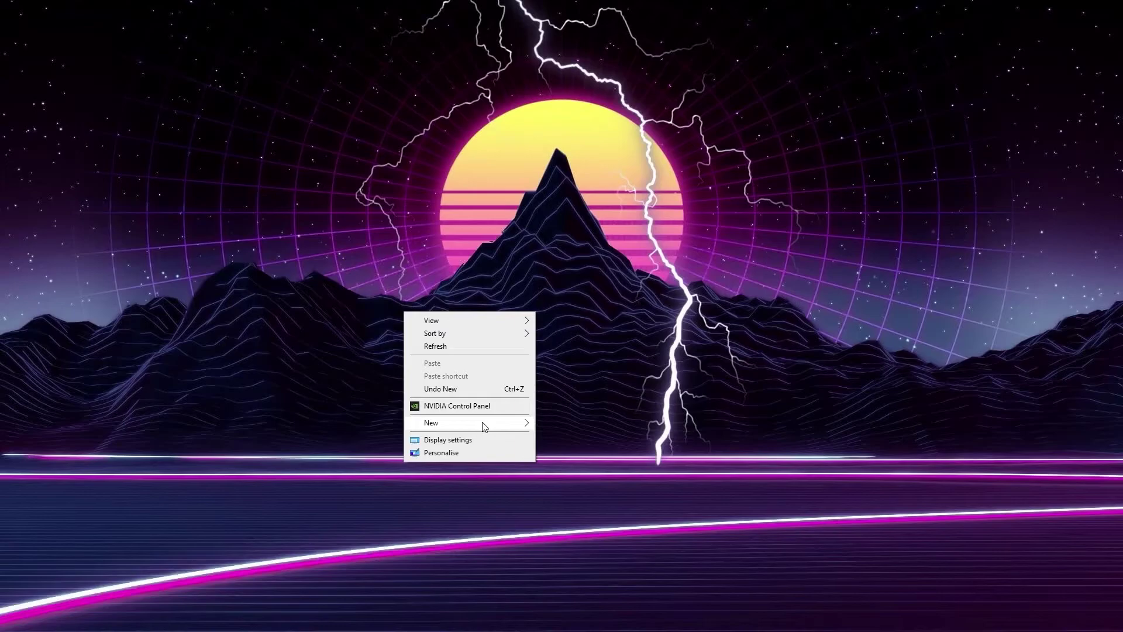
Create a new desktop shortcut that runs SlideToShutDown
mouse_move(485, 427)
click(564, 441)
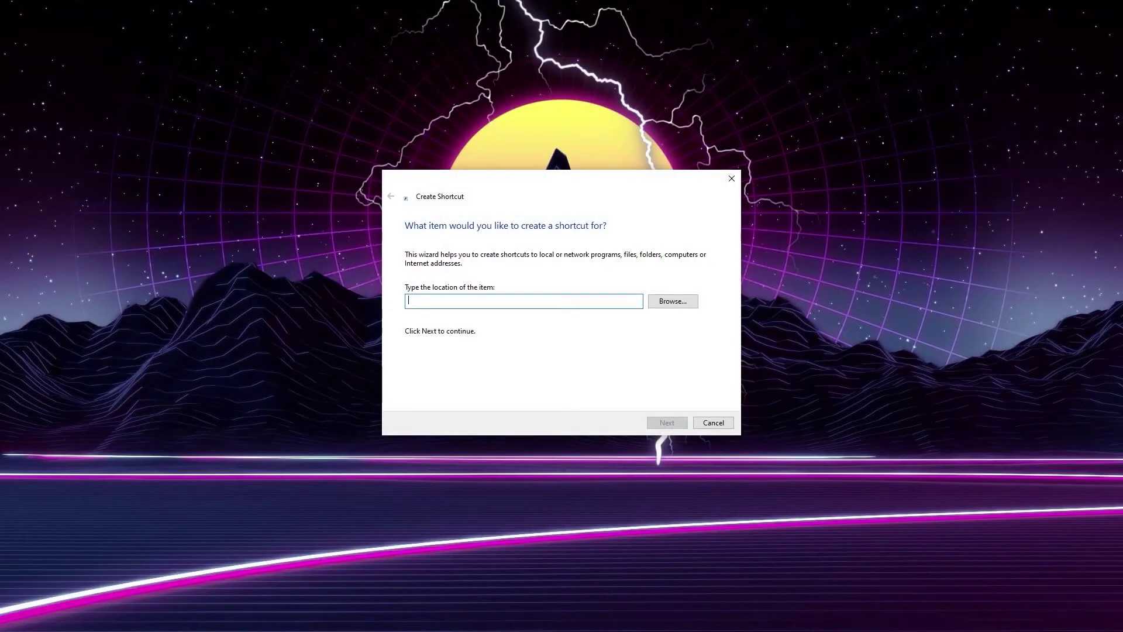
text(SlideToShutDown)
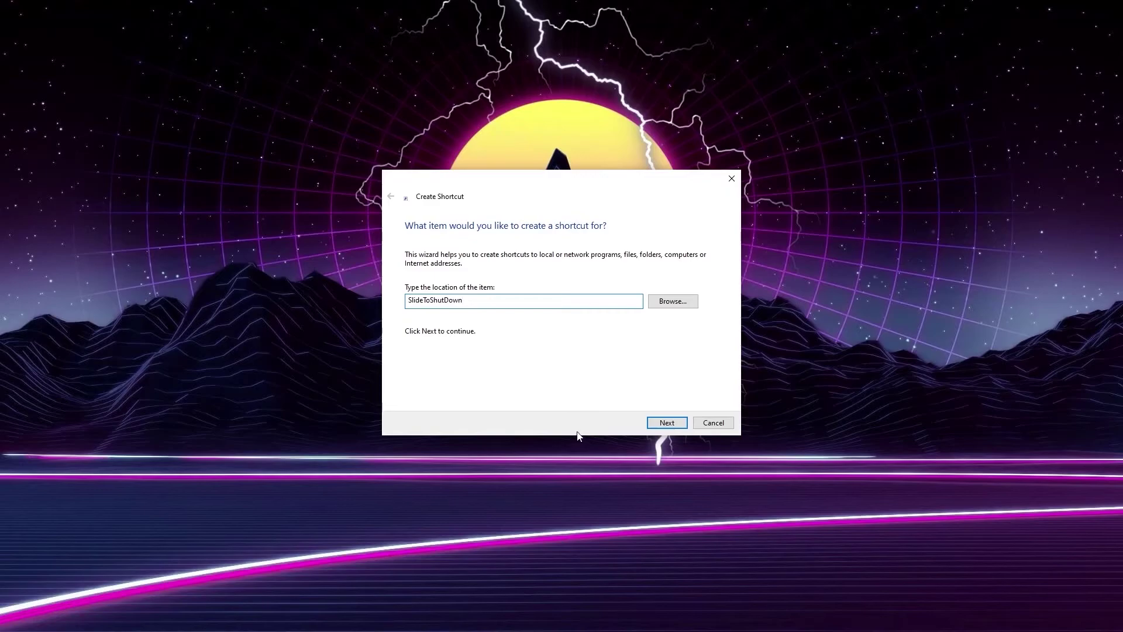
click(665, 422)
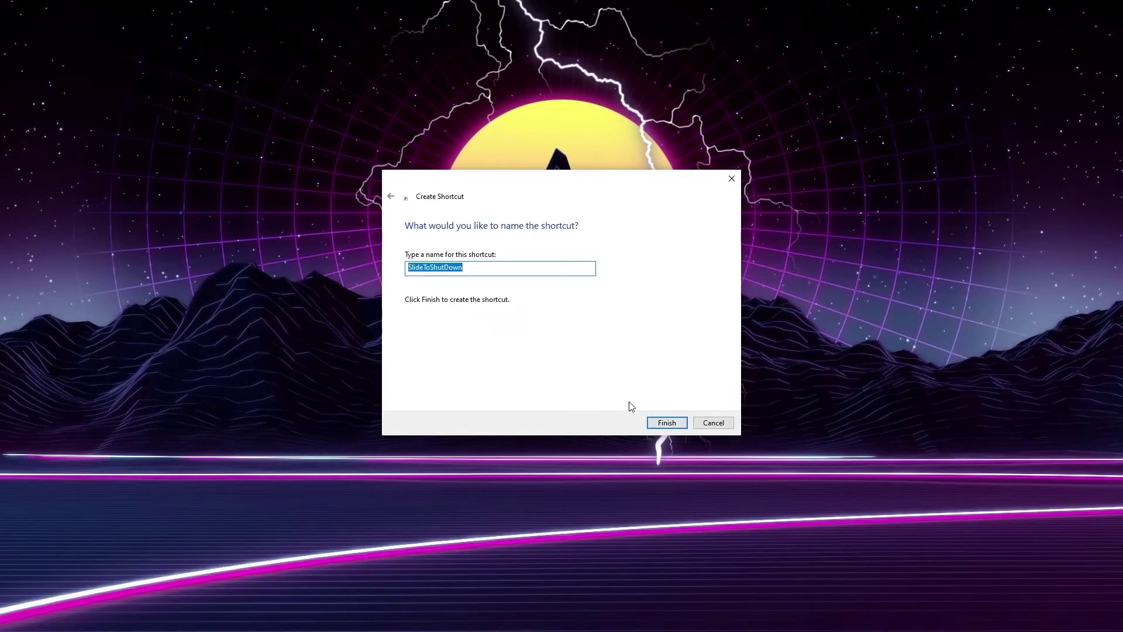
click(669, 424)
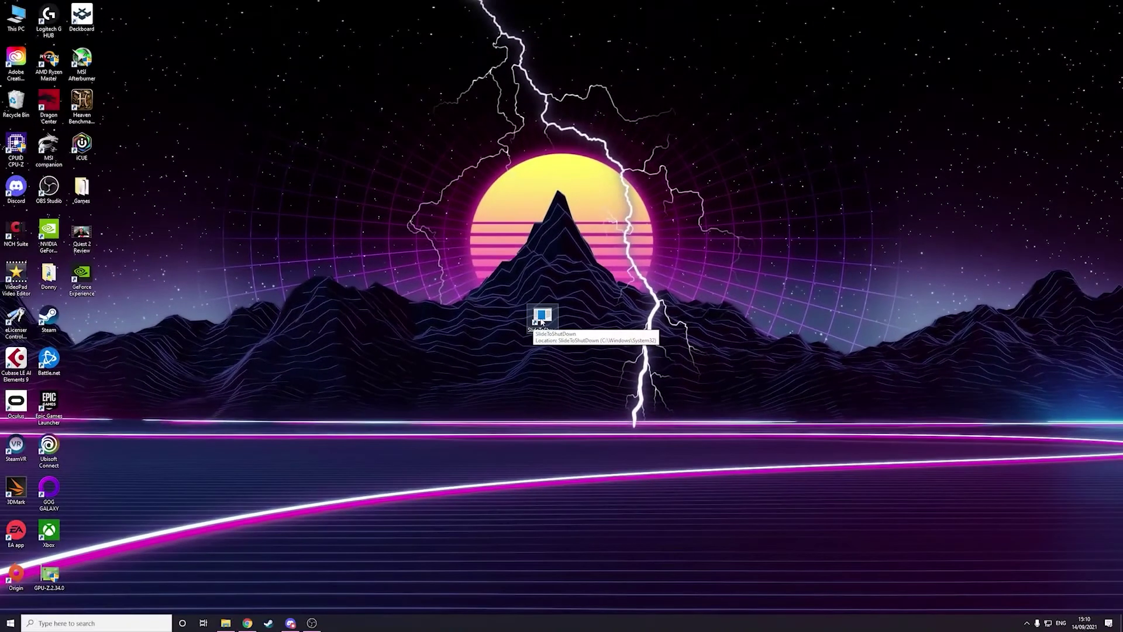
Test the SlideToShutDown shortcut, dismiss it with Esc, then pin it to the taskbar
double_click(541, 319)
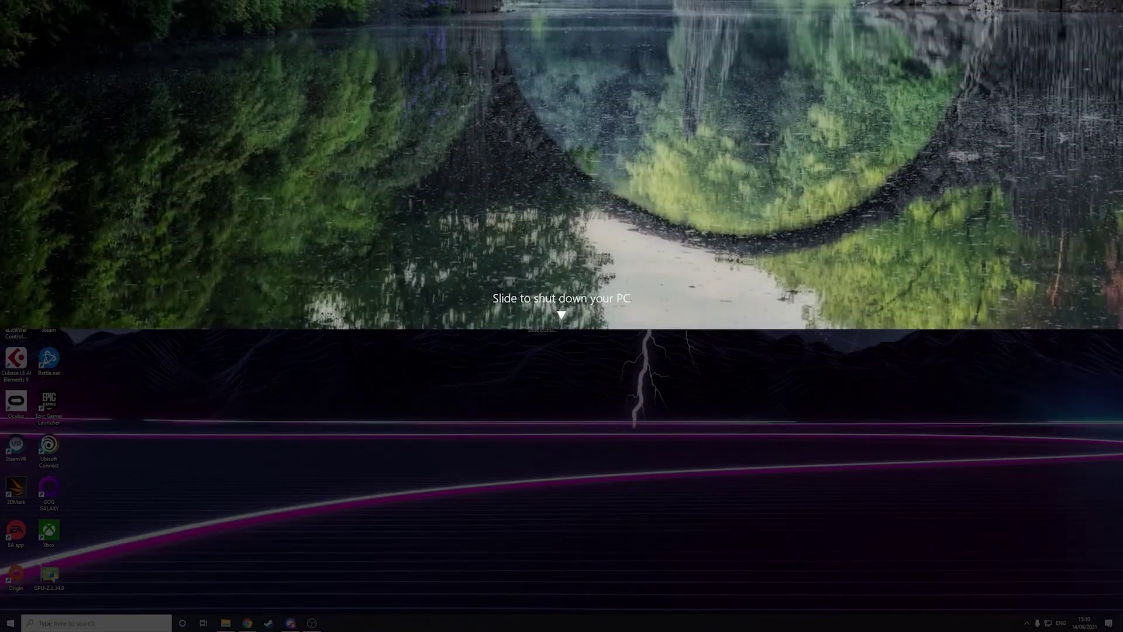
key(Escape)
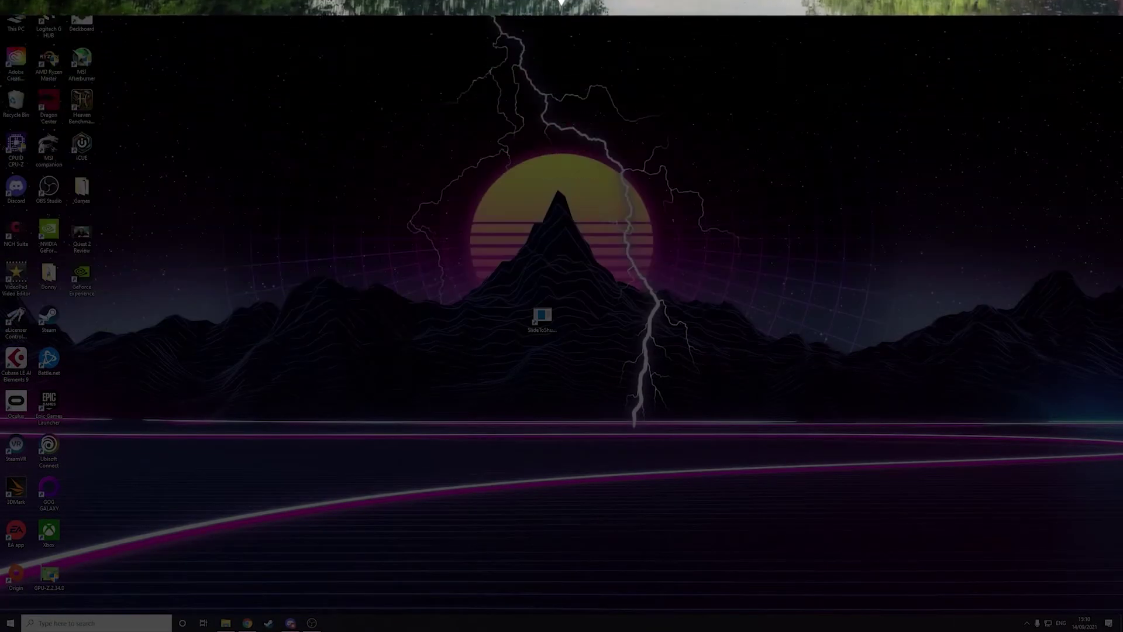
drag(541, 319, 219, 625)
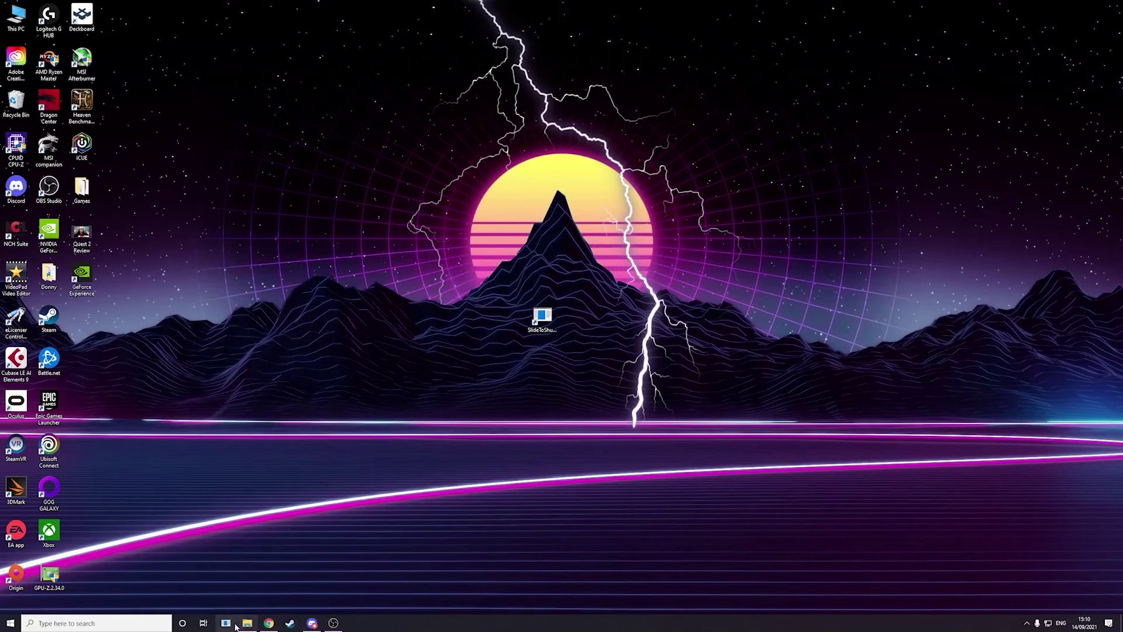
Run the SlideToShutDown shortcut to bring down the 'Slide to shut down your PC' screen
double_click(541, 318)
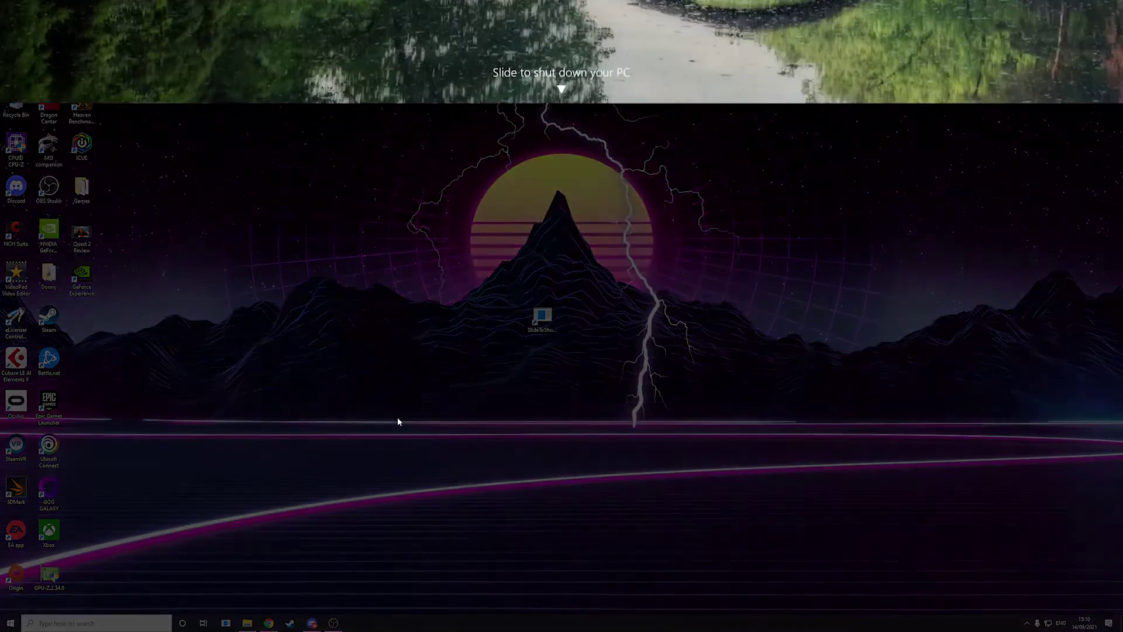